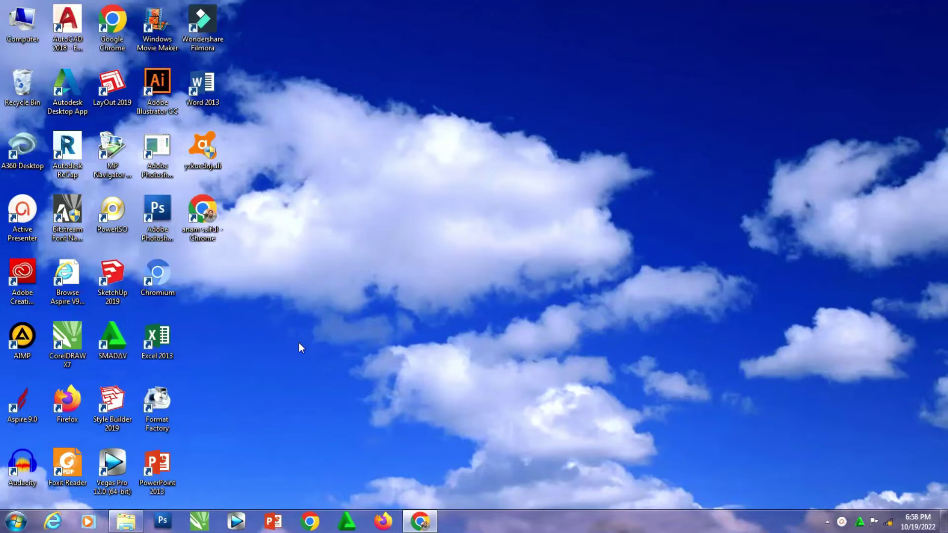
# Launch CorelDRAW X7 and open the drawing Kalender 2023 from the KALENDER folder
pyautogui.click(199, 524)
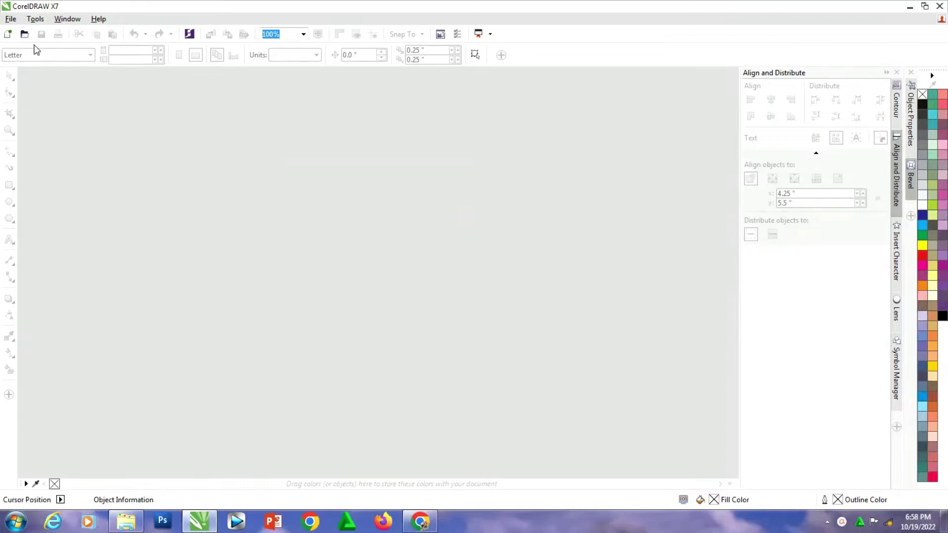
pyautogui.click(25, 35)
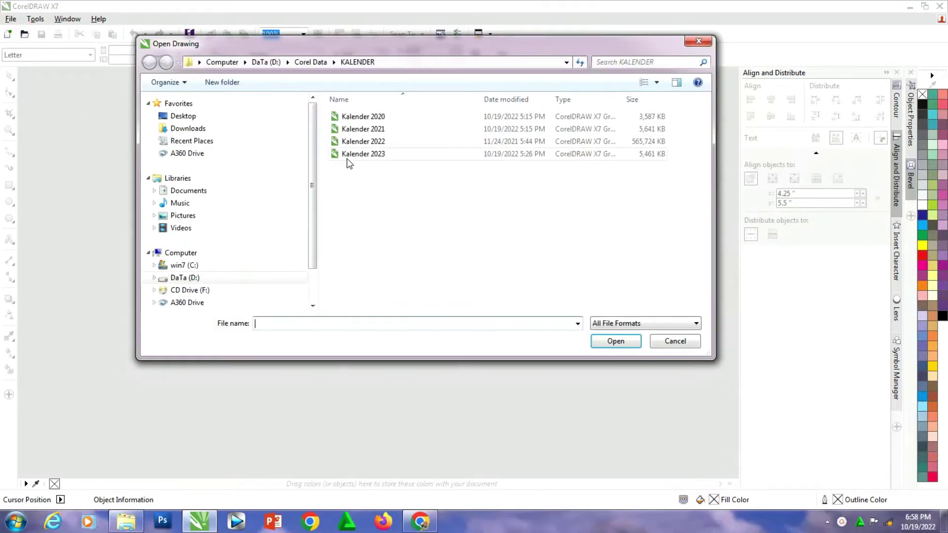
pyautogui.click(352, 155)
pyautogui.click(613, 365)
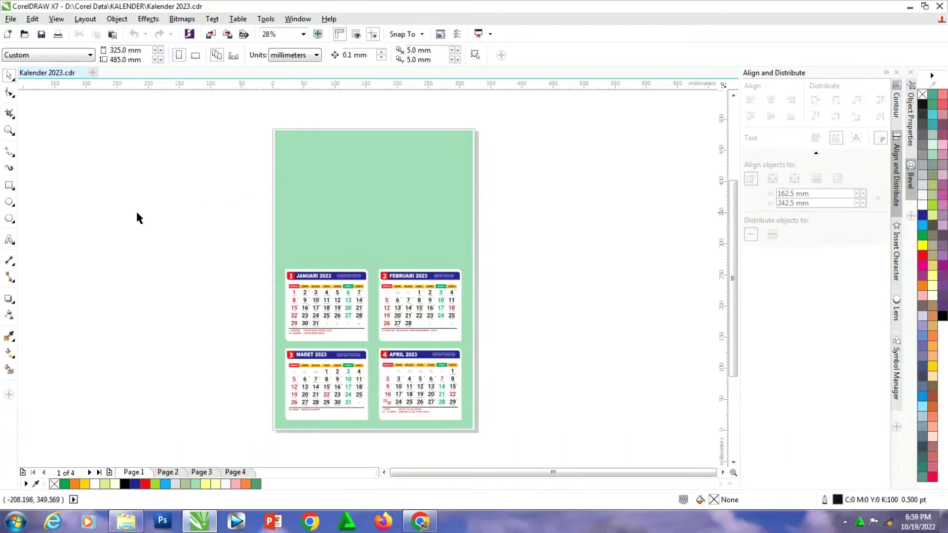
# Draw a rounded rectangle about 272 by 147 mm with corner radii of about 6 mm above the January and February calendars
pyautogui.click(9, 186)
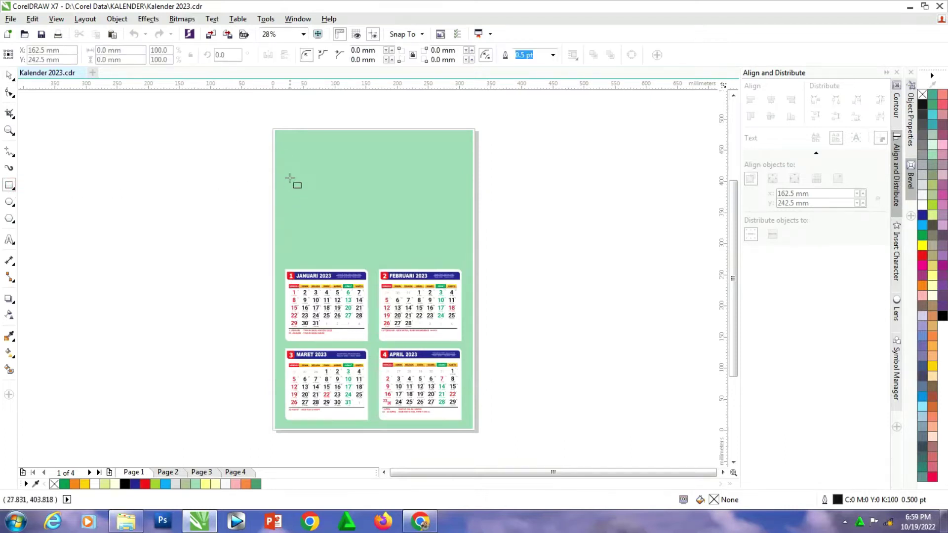
pyautogui.moveTo(289, 175); pyautogui.dragTo(458, 262)
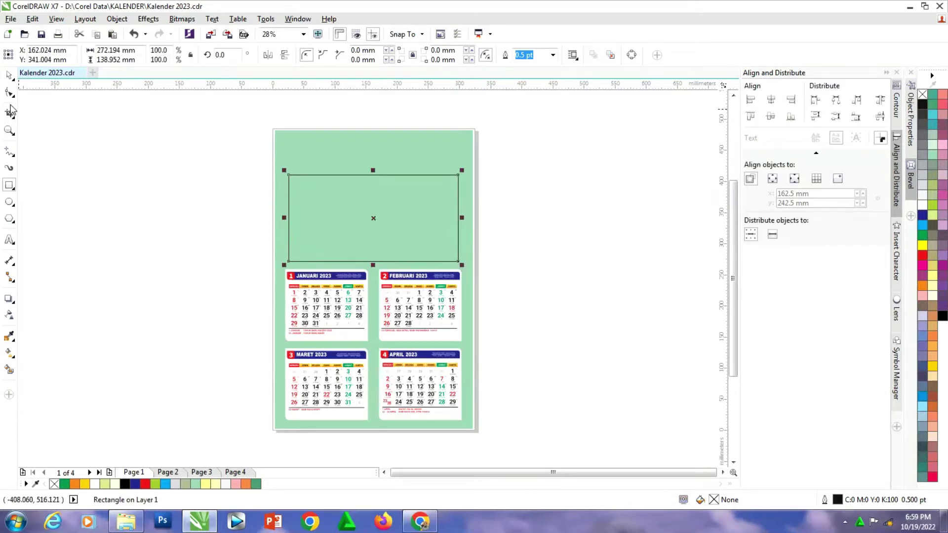
pyautogui.press('z')
pyautogui.moveTo(250, 119); pyautogui.dragTo(535, 322)
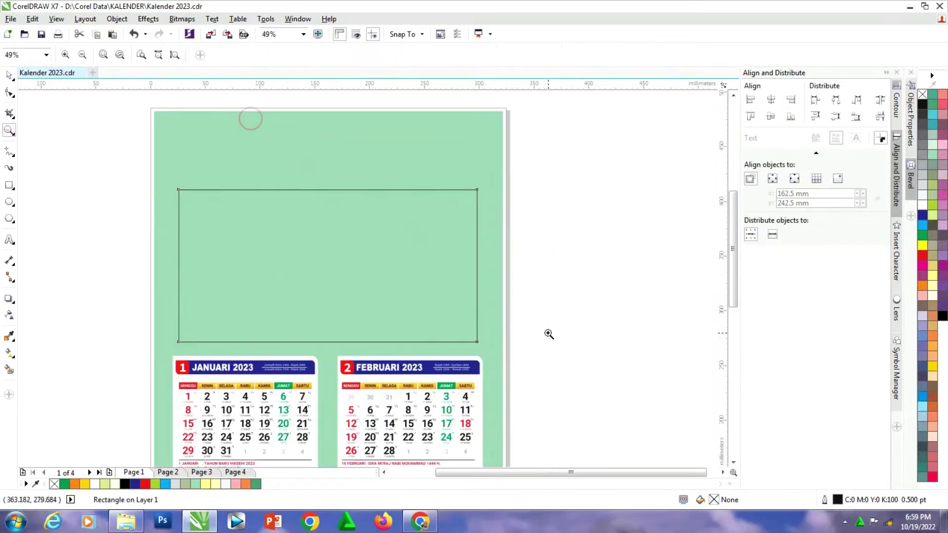
pyautogui.click(9, 92)
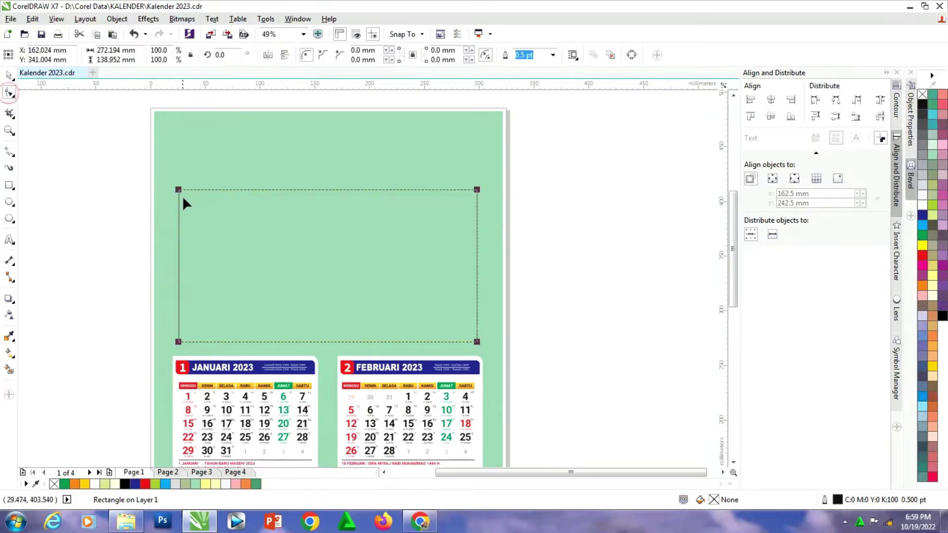
pyautogui.moveTo(179, 191); pyautogui.dragTo(185, 191)
pyautogui.click(9, 75)
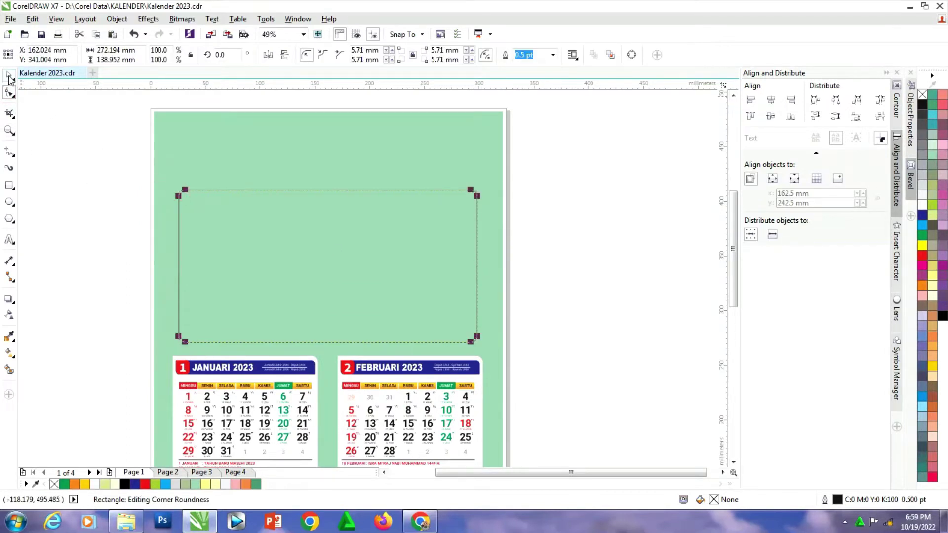
pyautogui.moveTo(328, 186); pyautogui.dragTo(329, 177)
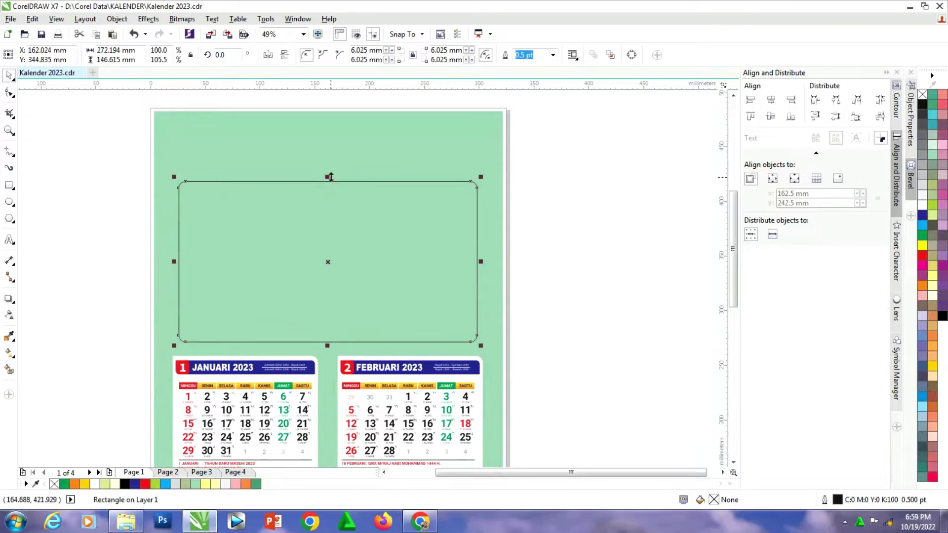
pyautogui.click(505, 168)
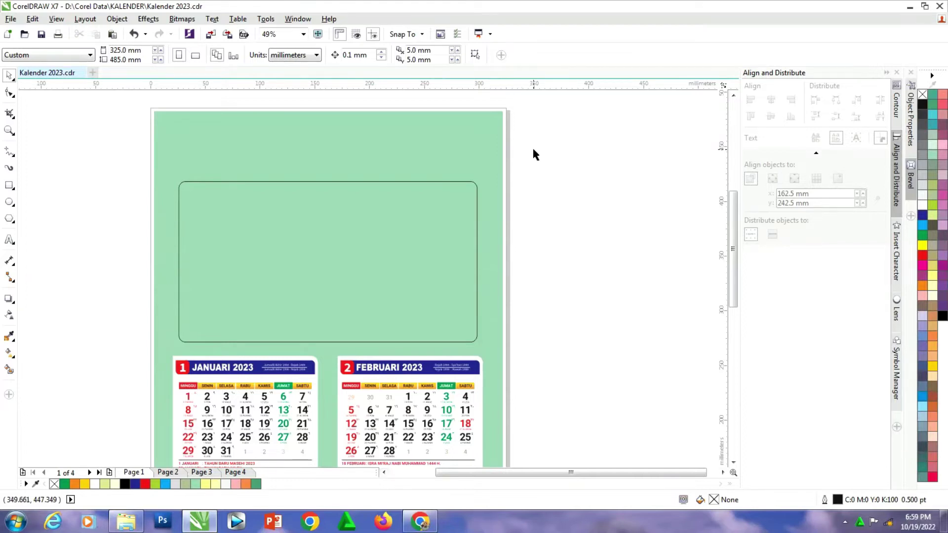
# Fill the rounded rectangle with white and remove its outline
pyautogui.click(450, 183)
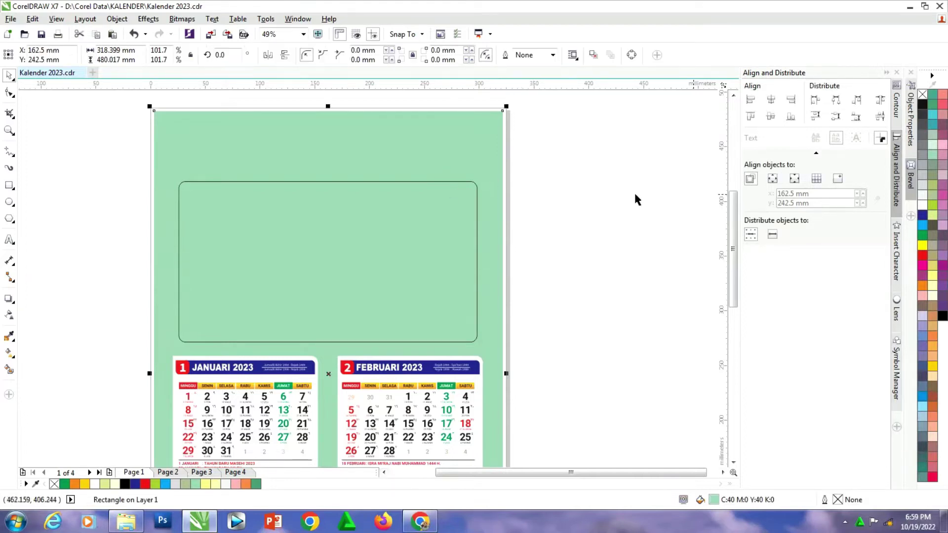
pyautogui.click(476, 193)
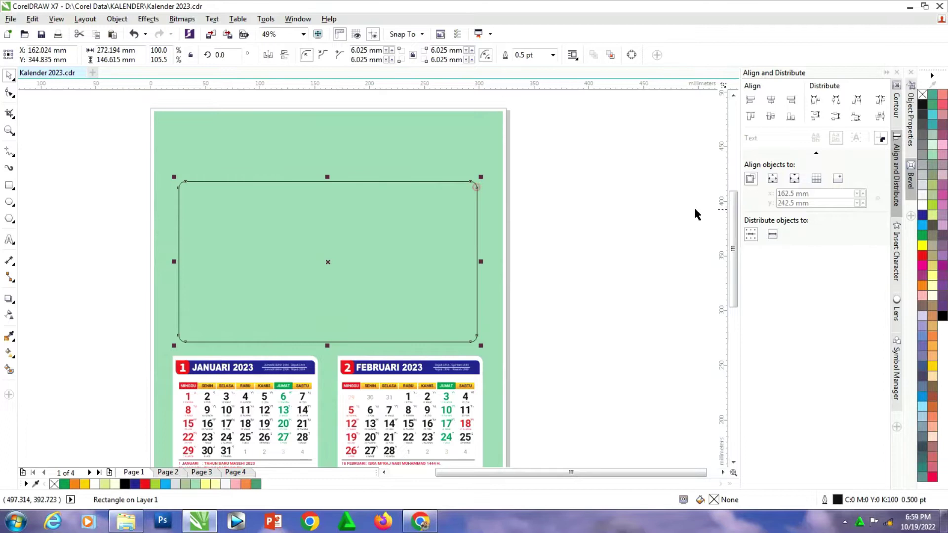
pyautogui.click(921, 205)
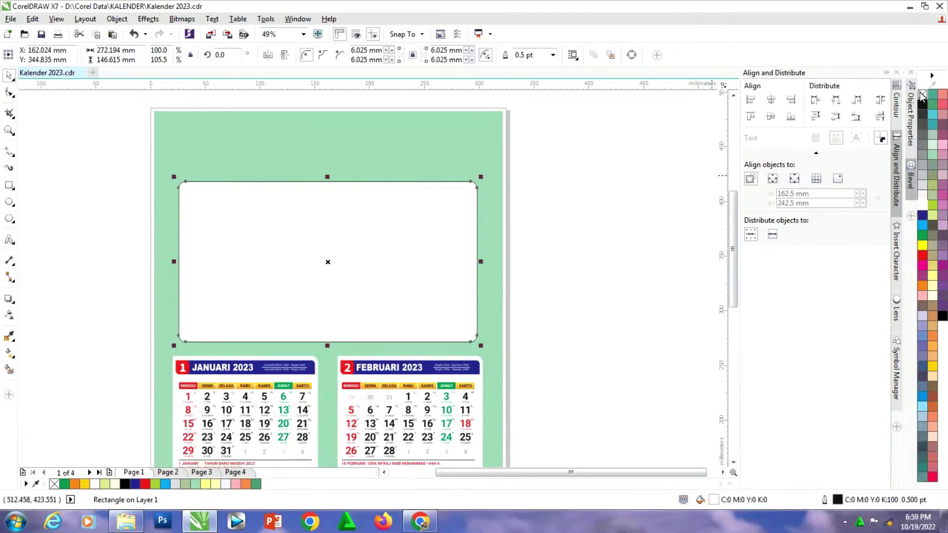
pyautogui.rightClick(922, 94)
# Shift the white rectangle slightly up and to the left and enlarge it to about 279 by 154 mm
pyautogui.moveTo(393, 252); pyautogui.dragTo(388, 249)
pyautogui.moveTo(478, 257); pyautogui.dragTo(485, 258)
pyautogui.moveTo(327, 173); pyautogui.dragTo(329, 165)
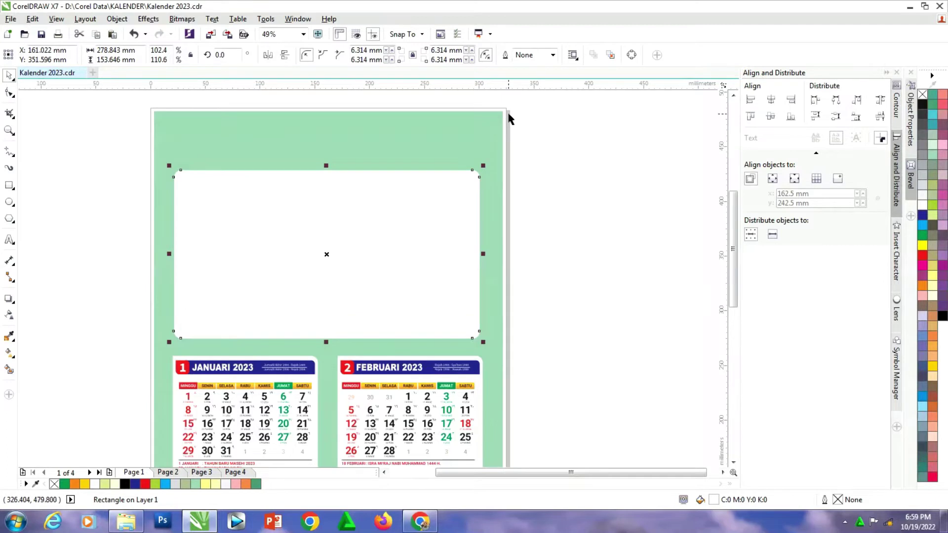
pyautogui.click(102, 138)
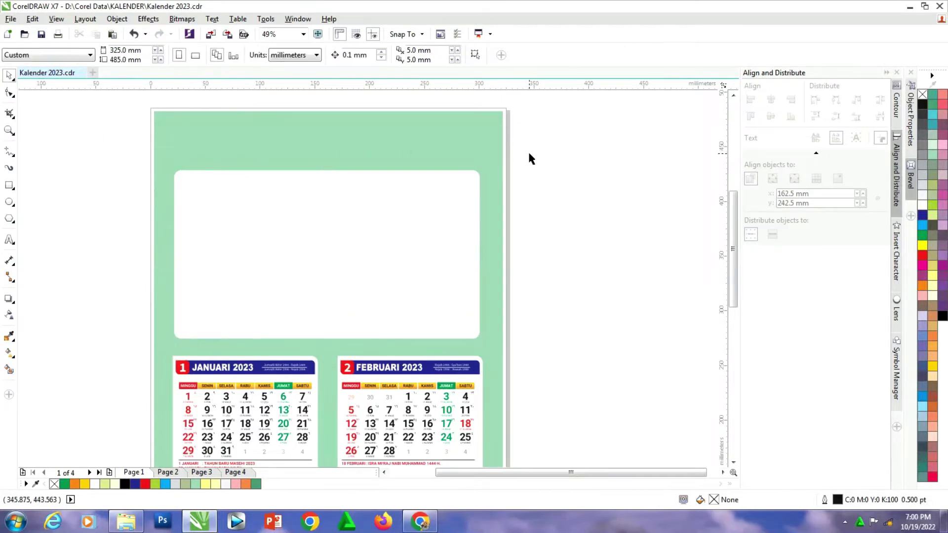
# Add a drop shadow to the white rectangle from its centre to its lower edge, with an opacity of 38
pyautogui.click(290, 224)
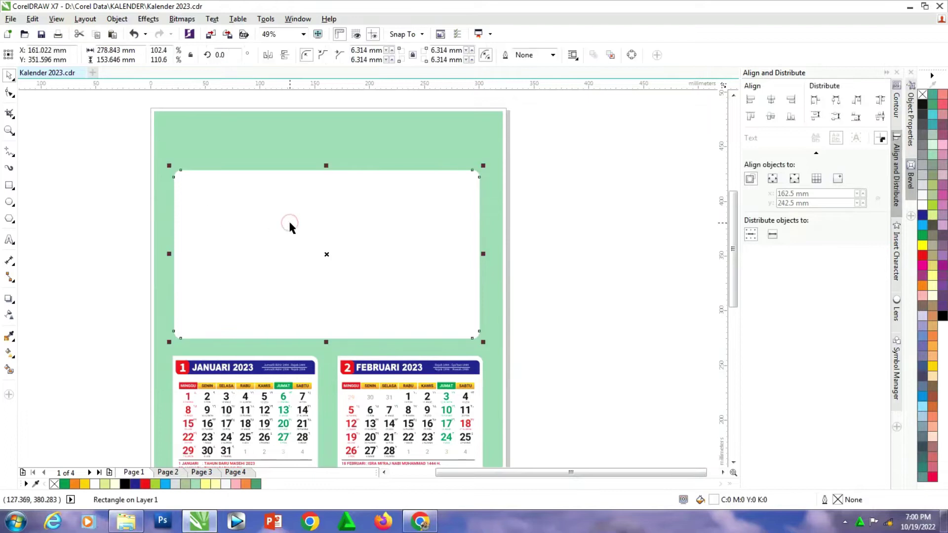
pyautogui.click(9, 299)
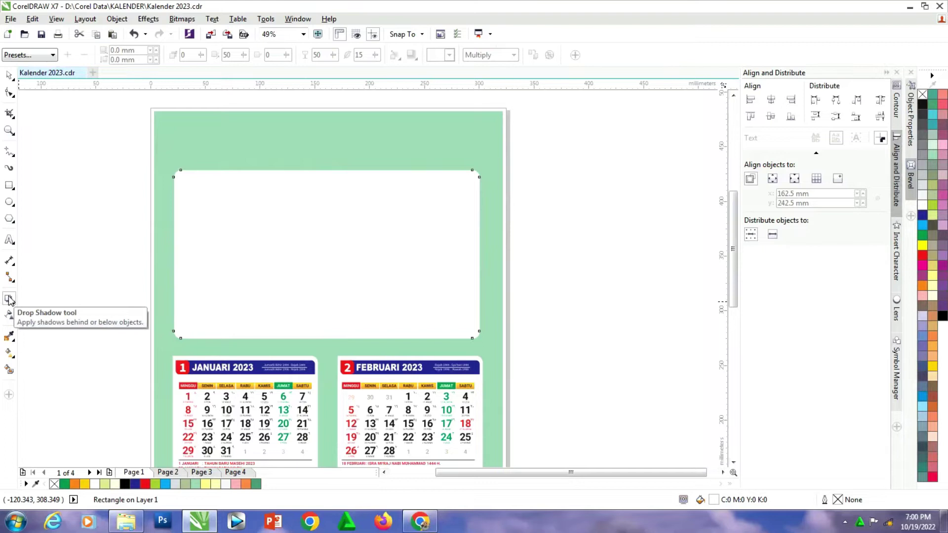
pyautogui.moveTo(325, 217); pyautogui.dragTo(327, 337)
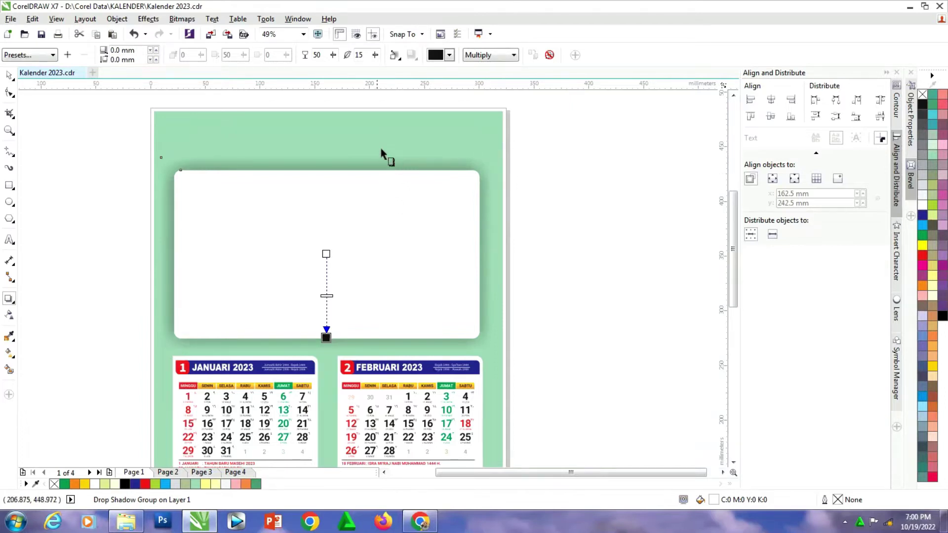
pyautogui.click(333, 55)
pyautogui.click(329, 69)
# Set the shadow's feathering direction to Outside, its feathering edge to Inverse Squared and its colour to red
pyautogui.click(395, 55)
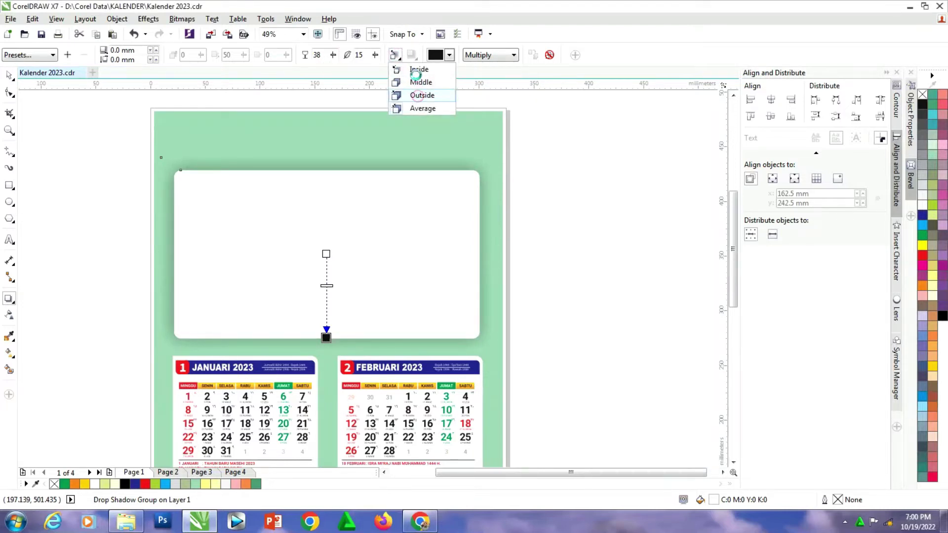
pyautogui.click(414, 70)
pyautogui.click(411, 55)
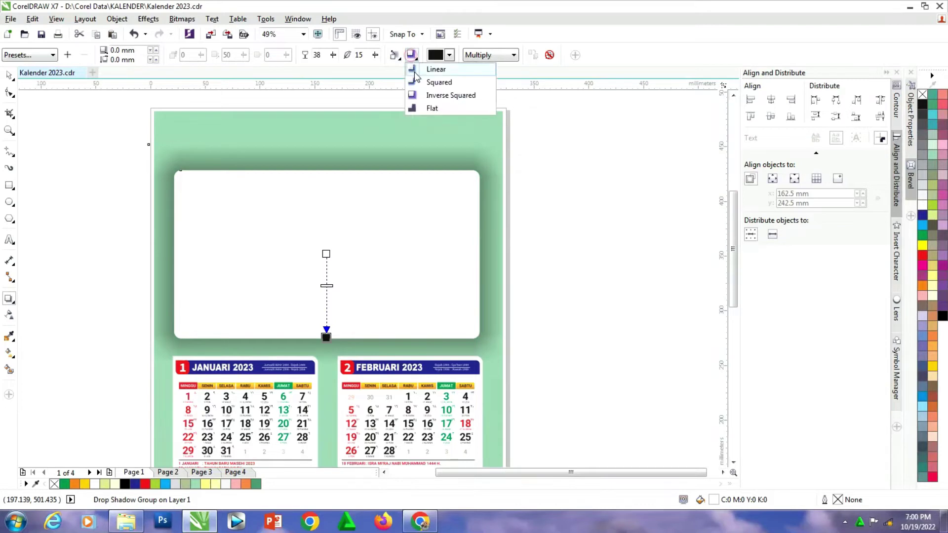
pyautogui.click(435, 96)
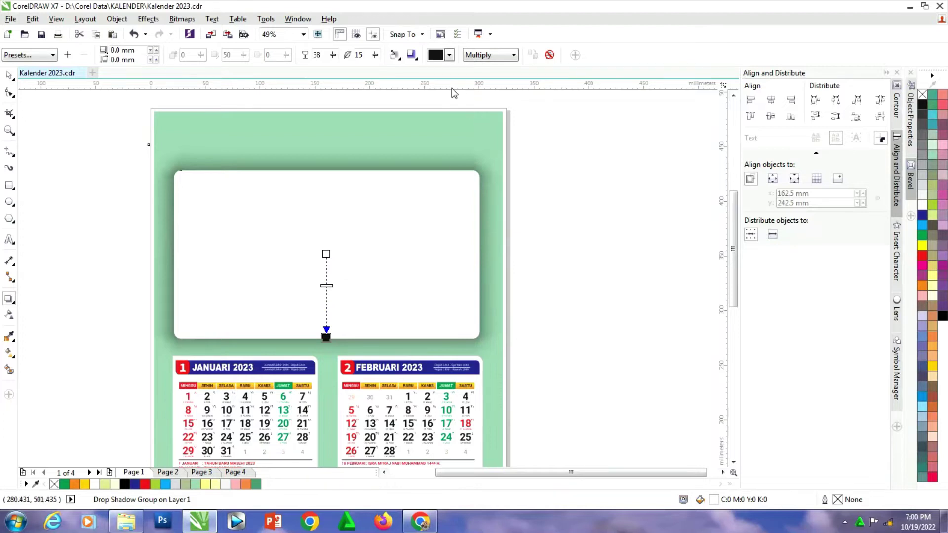
pyautogui.click(449, 56)
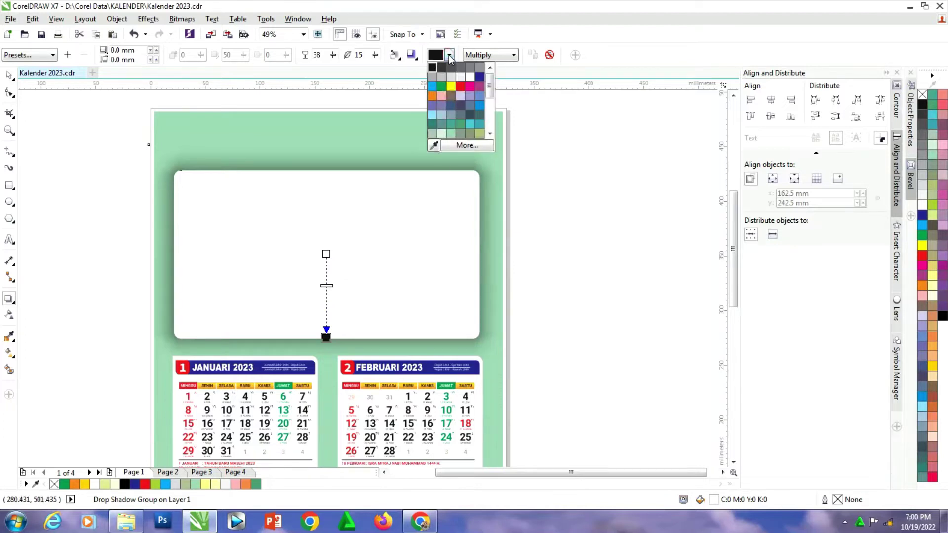
pyautogui.click(461, 85)
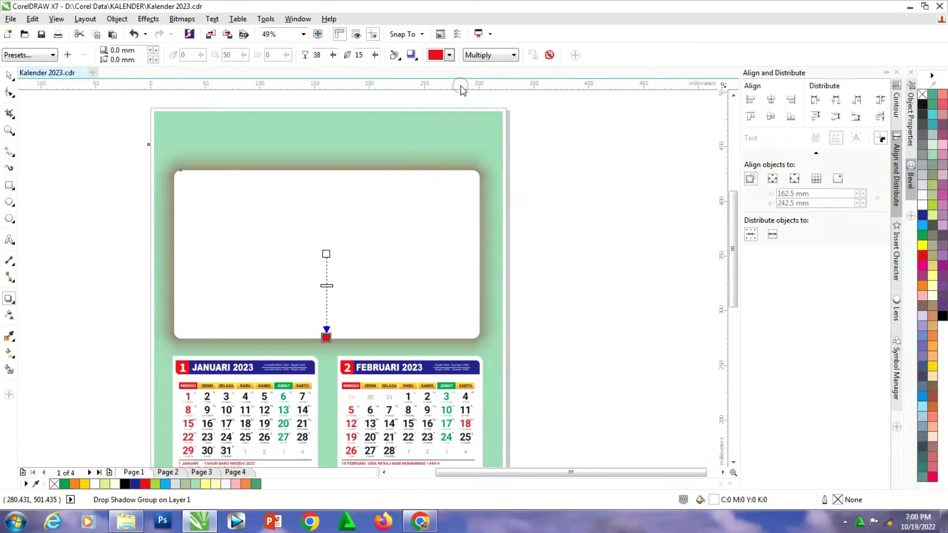
# Recolour the green page background rectangle to light yellow
pyautogui.click(8, 76)
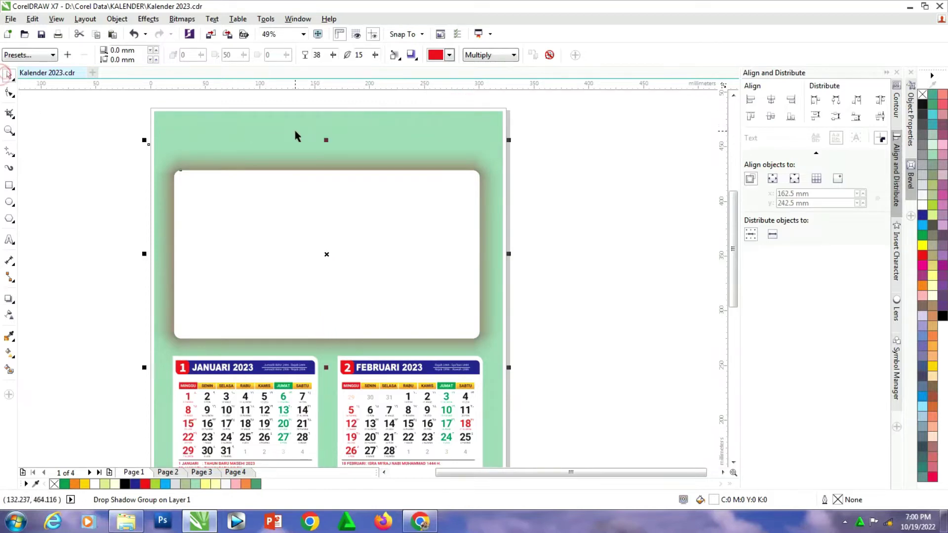
pyautogui.click(292, 121)
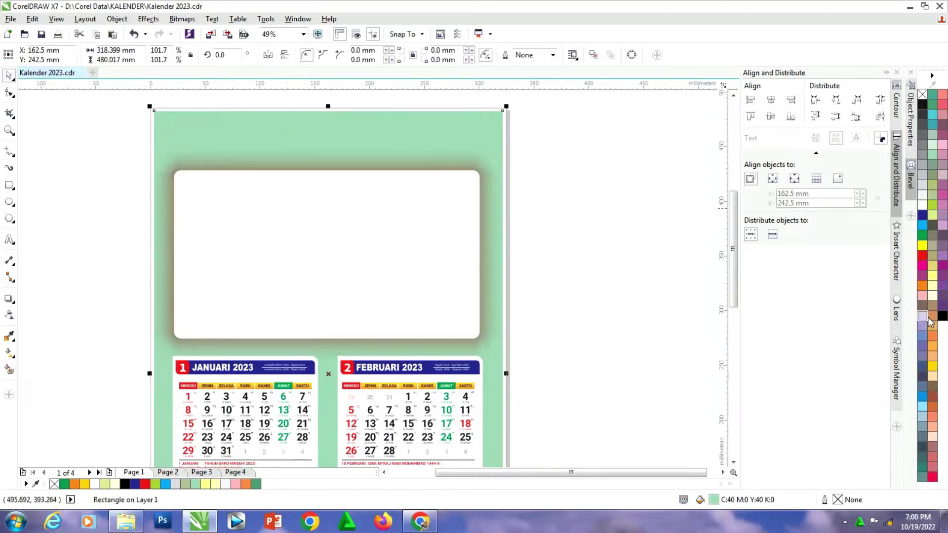
pyautogui.click(932, 276)
pyautogui.click(606, 163)
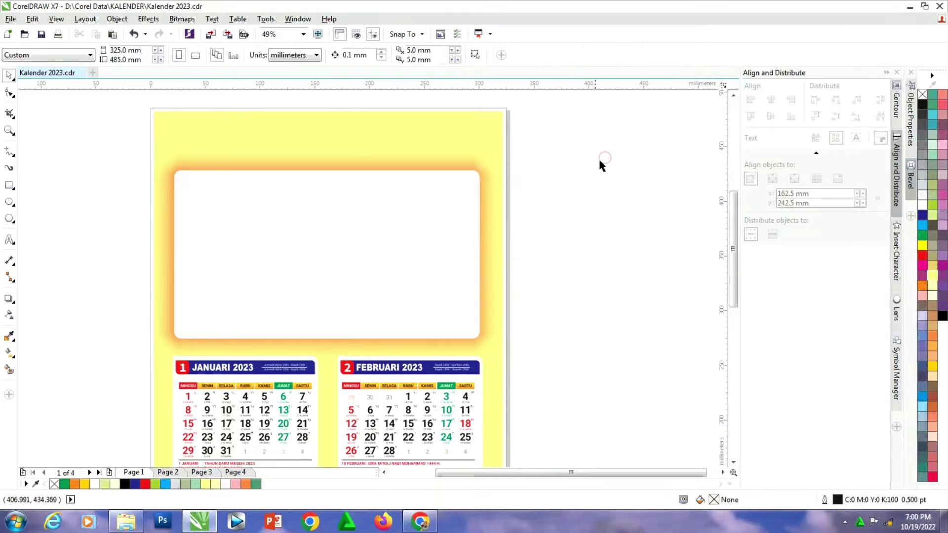
# Set the opacity of the white rectangle's red drop shadow to 22
pyautogui.click(427, 239)
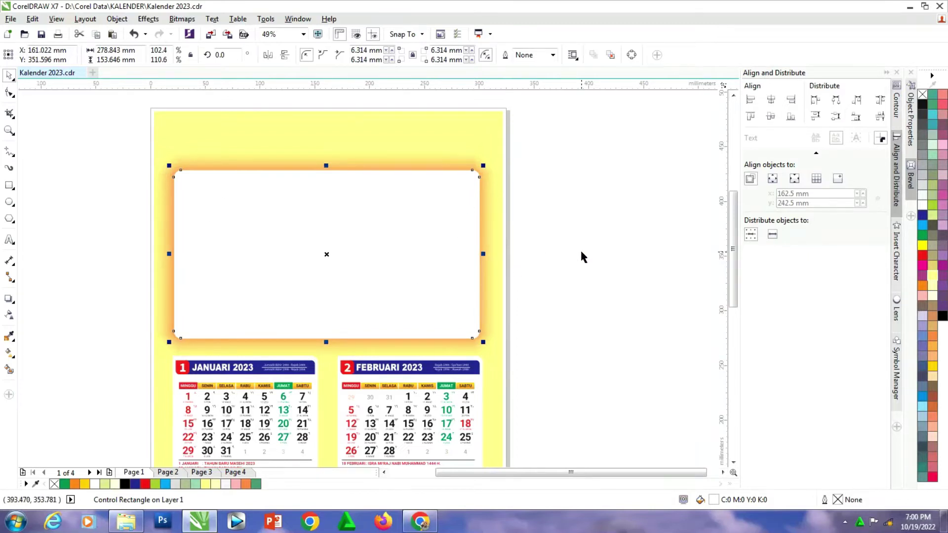
pyautogui.click(383, 229)
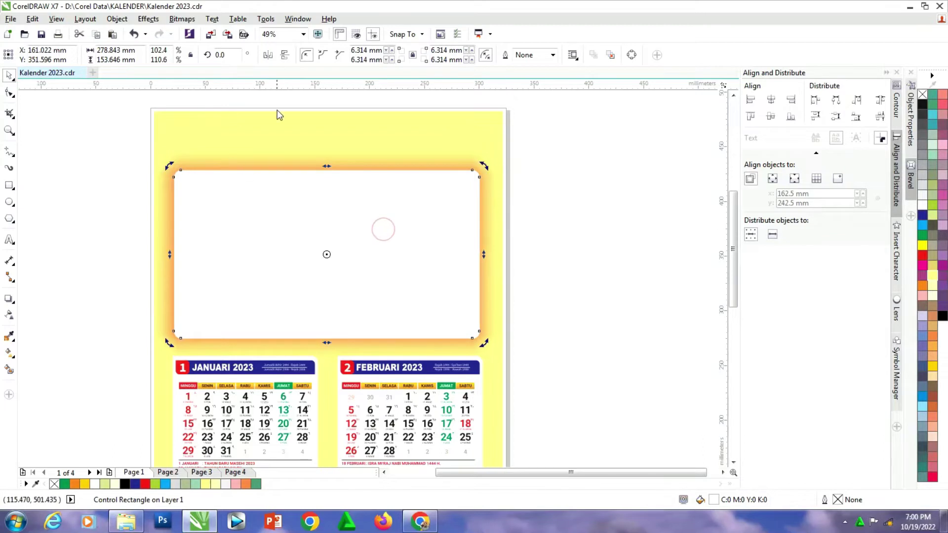
pyautogui.click(8, 298)
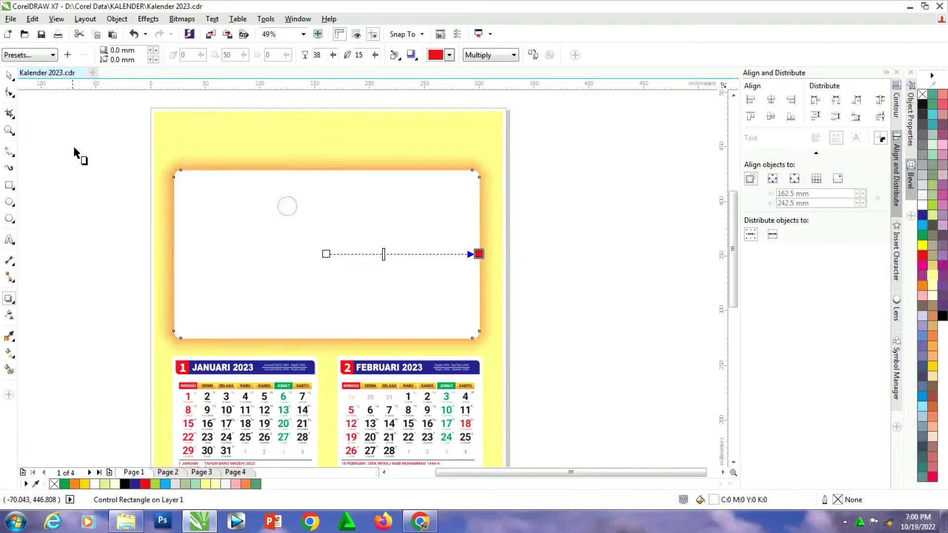
pyautogui.click(334, 55)
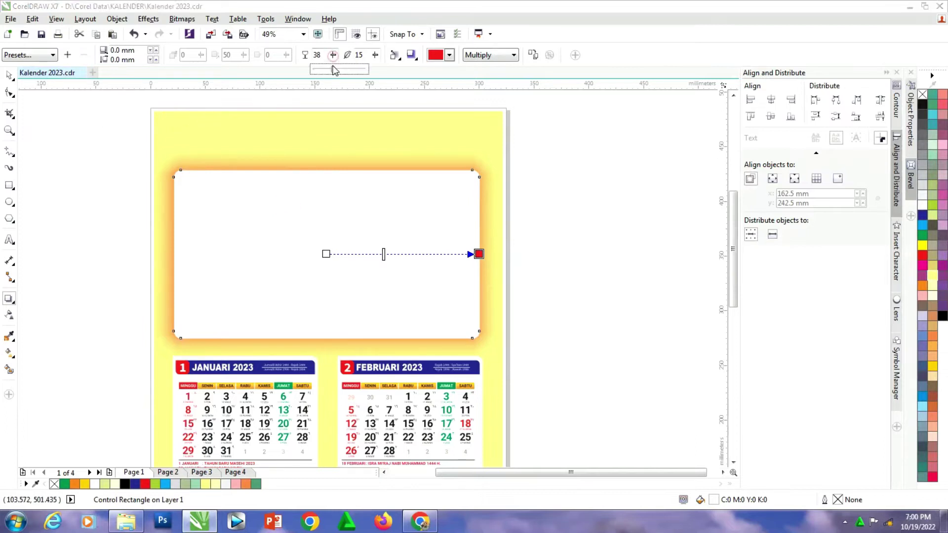
pyautogui.click(324, 69)
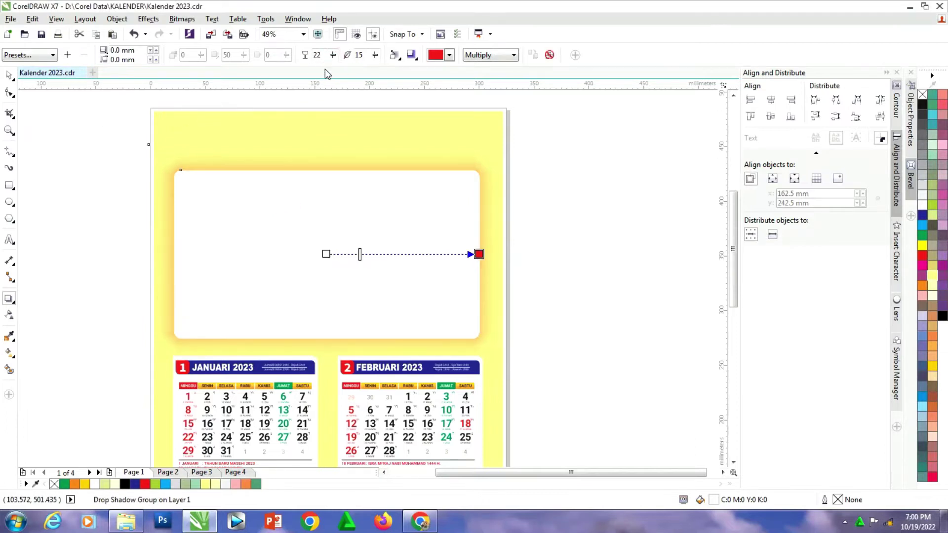
pyautogui.click(9, 75)
pyautogui.click(555, 194)
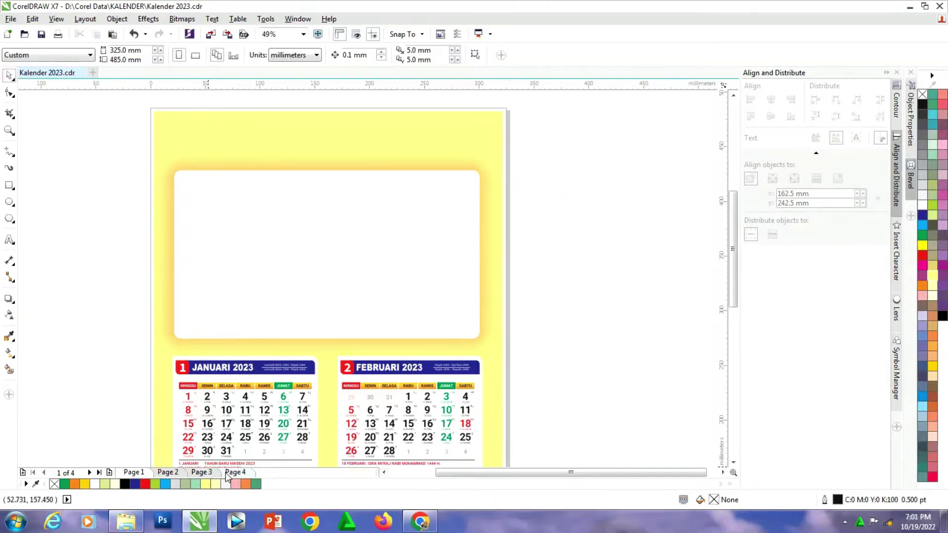
# Move the family photo off page 4 onto the pasteboard and place it beside the calendar on page 1
pyautogui.click(234, 473)
pyautogui.moveTo(359, 254); pyautogui.dragTo(639, 252)
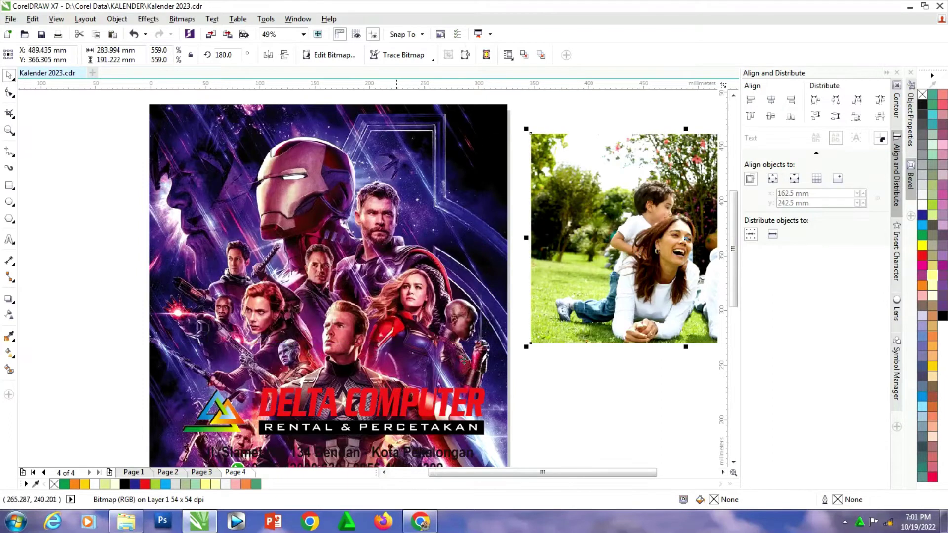
pyautogui.click(134, 472)
pyautogui.click(570, 289)
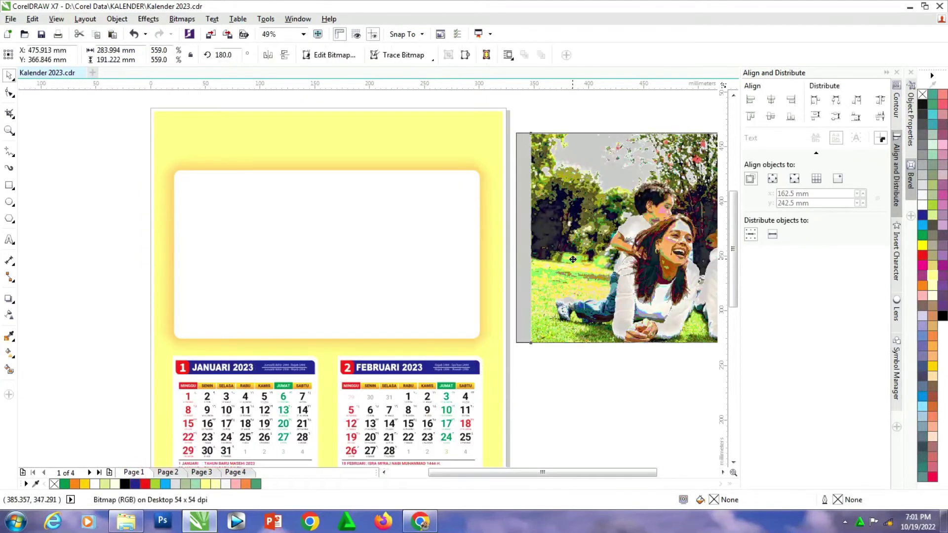
pyautogui.moveTo(586, 261); pyautogui.dragTo(572, 261)
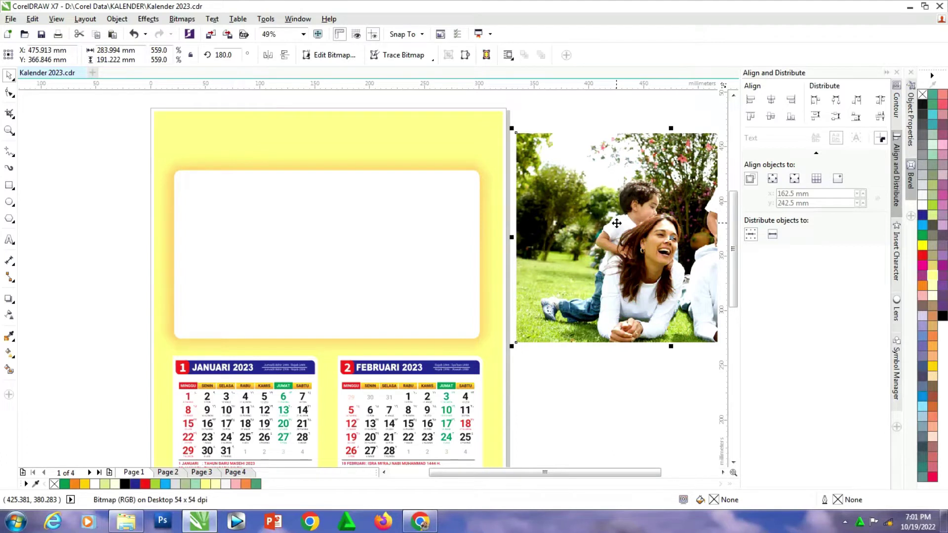
# Place the family photo inside the white rounded rectangle on page 1 as a PowerClip
pyautogui.click(640, 368)
pyautogui.click(624, 274)
pyautogui.click(886, 73)
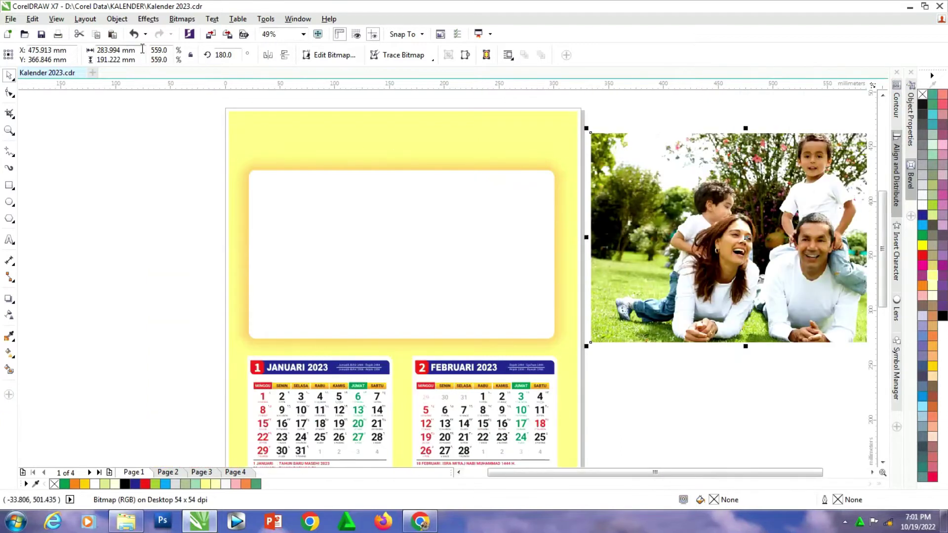
pyautogui.click(114, 20)
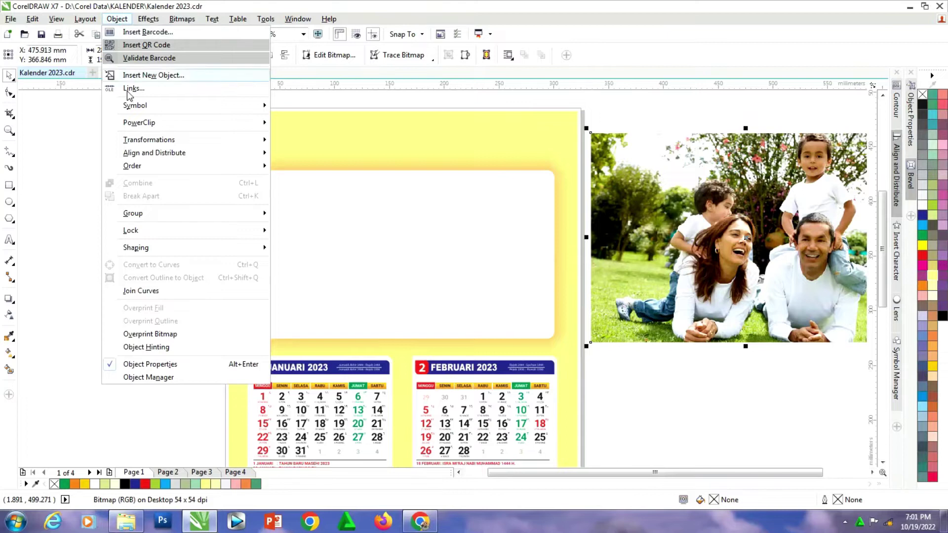
pyautogui.moveTo(143, 124)
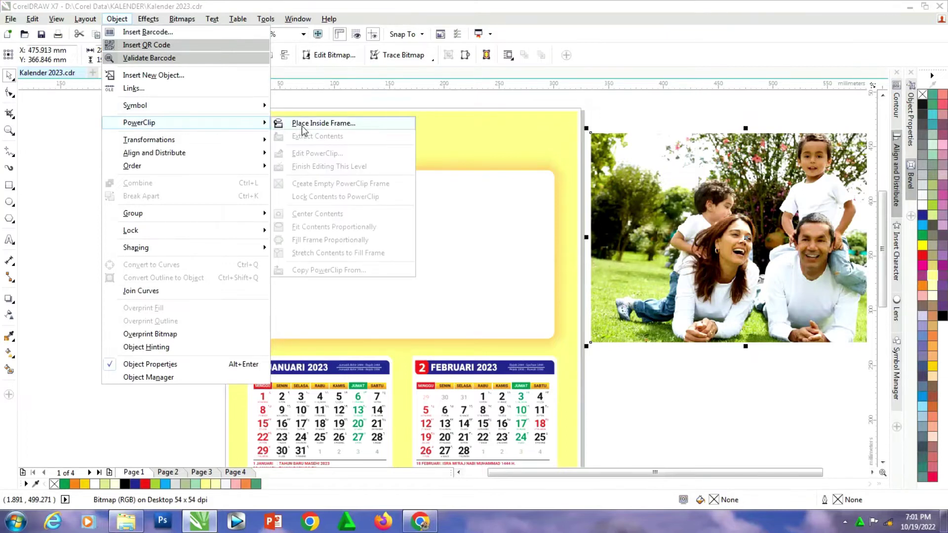
pyautogui.click(333, 127)
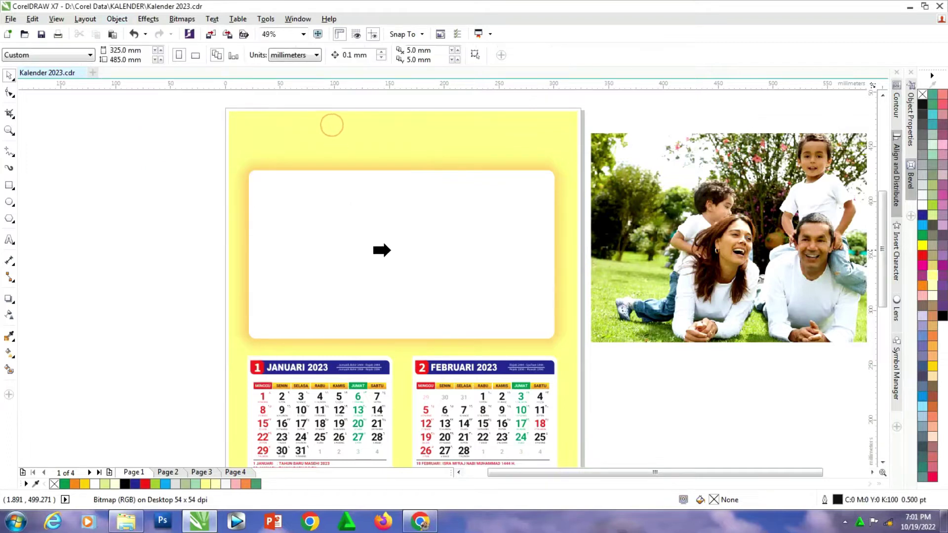
pyautogui.click(390, 249)
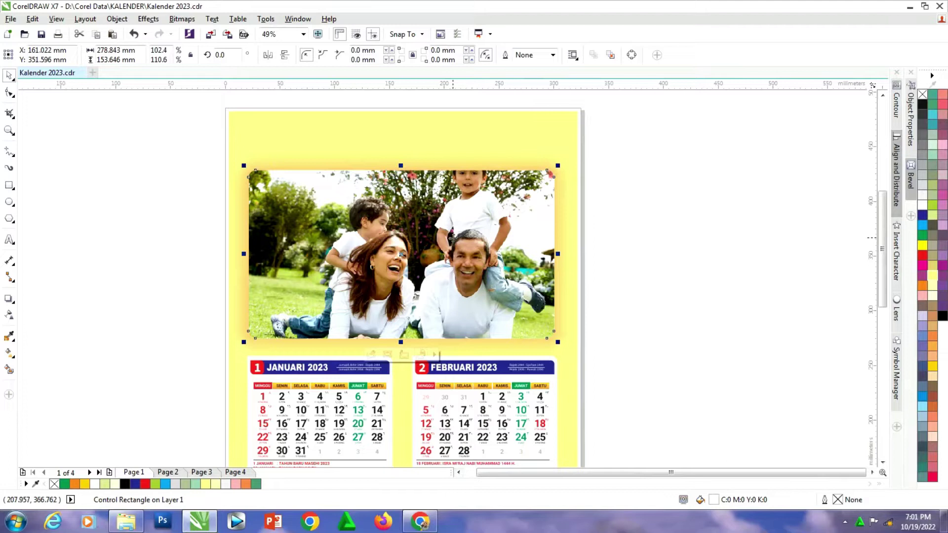
# Edit the PowerClip contents on page 1, shifting the family photo down so the upper boy's head fits inside the frame, and finish editing
pyautogui.rightClick(451, 238)
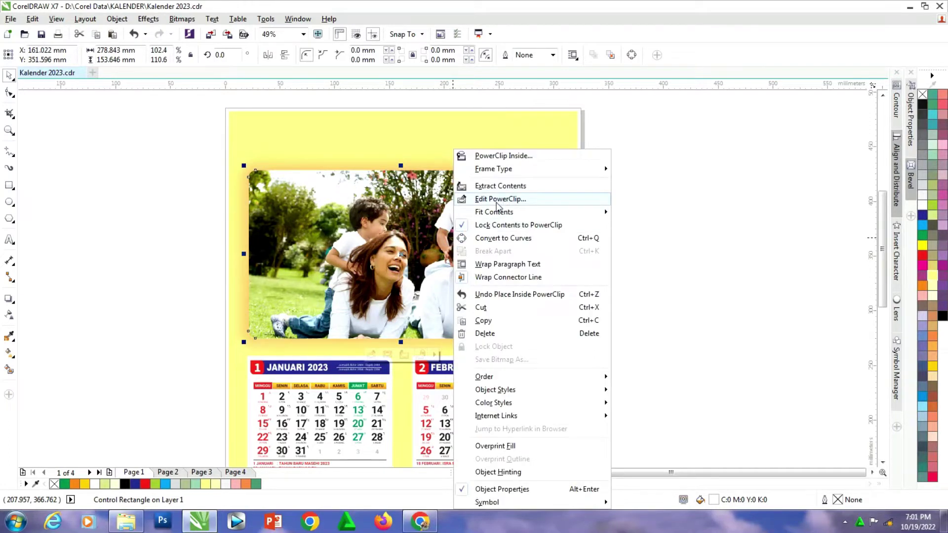
pyautogui.click(404, 212)
pyautogui.rightClick(404, 213)
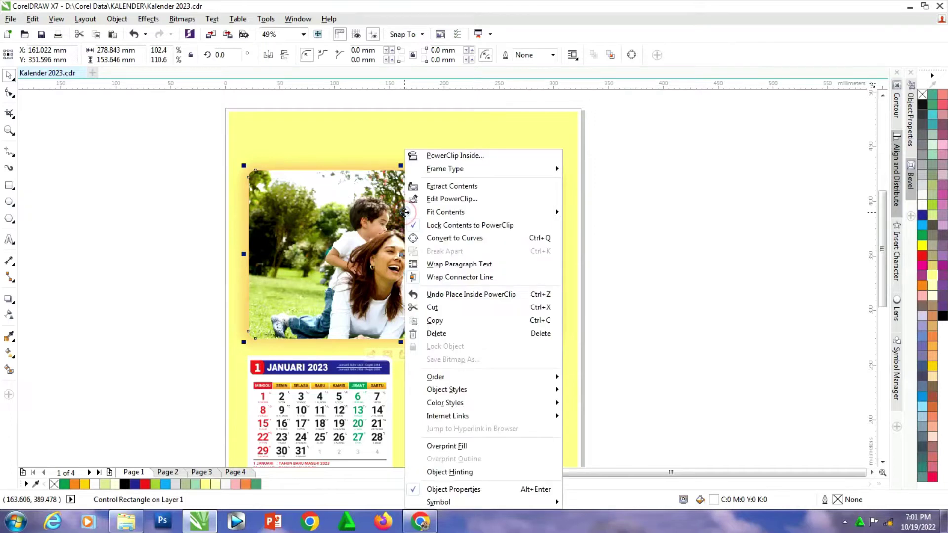
pyautogui.click(445, 199)
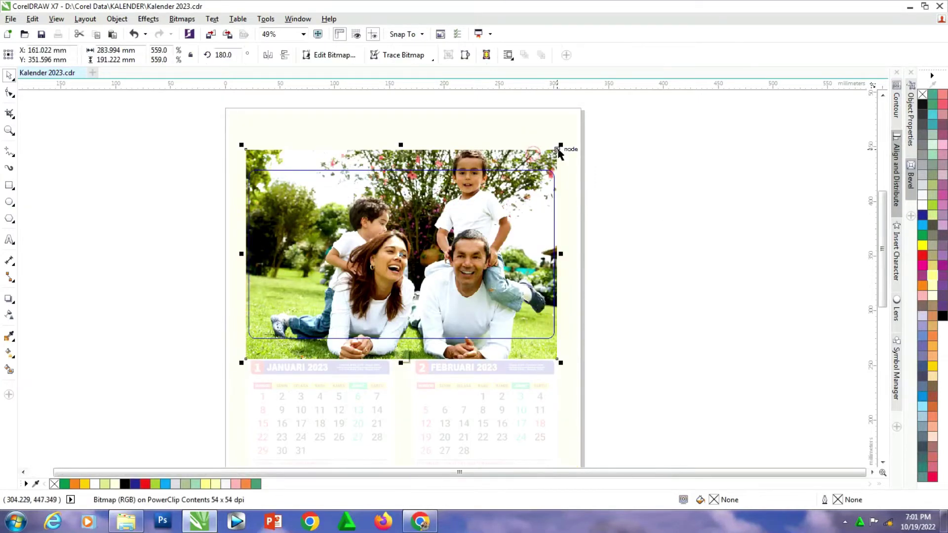
pyautogui.moveTo(557, 149); pyautogui.dragTo(547, 163)
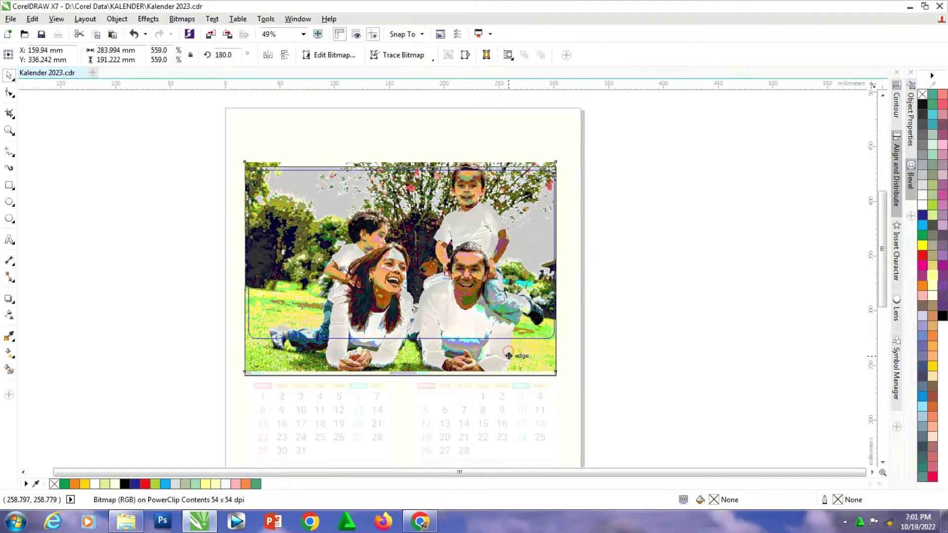
pyautogui.moveTo(508, 355); pyautogui.dragTo(504, 349)
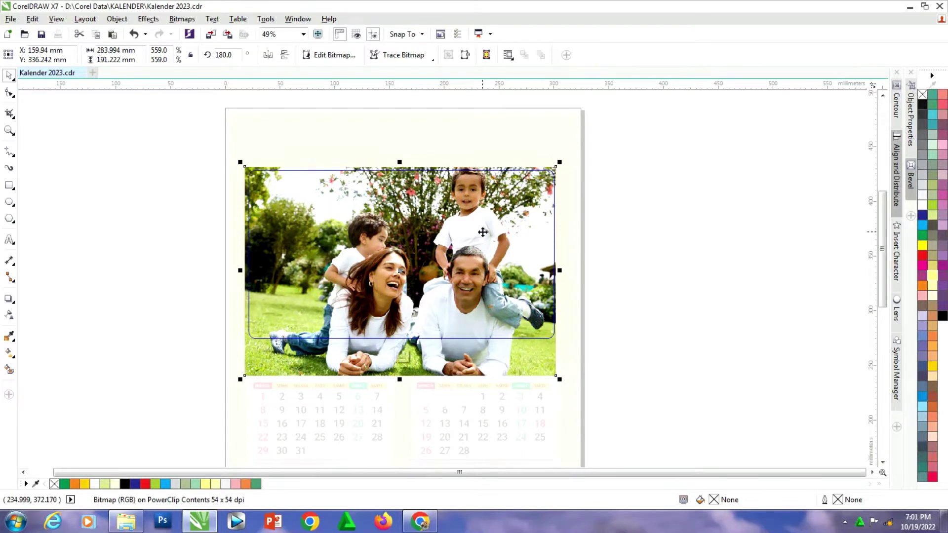
pyautogui.rightClick(452, 202)
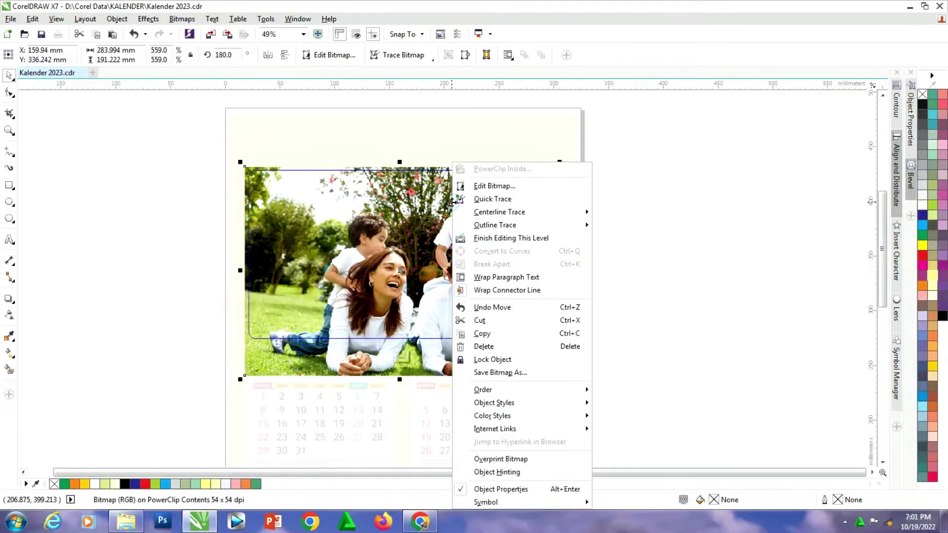
pyautogui.click(484, 239)
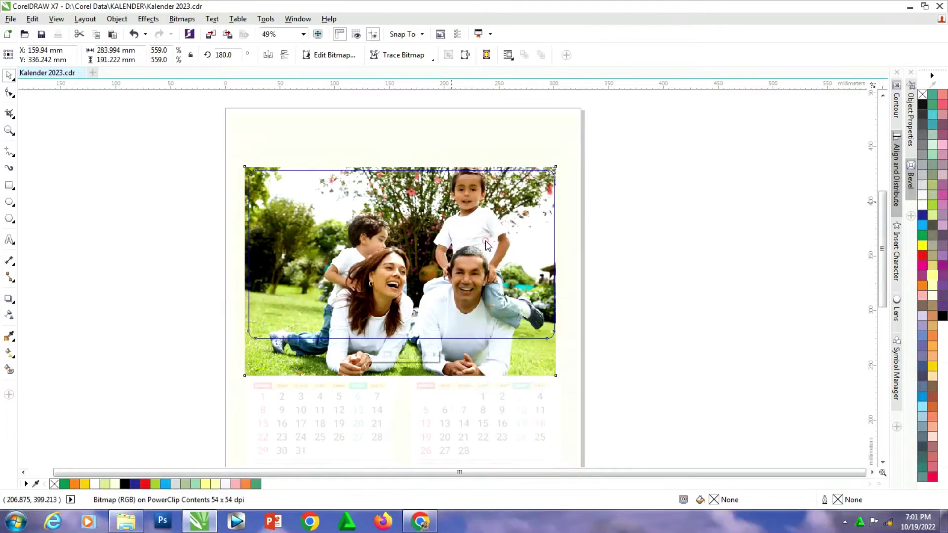
pyautogui.click(645, 242)
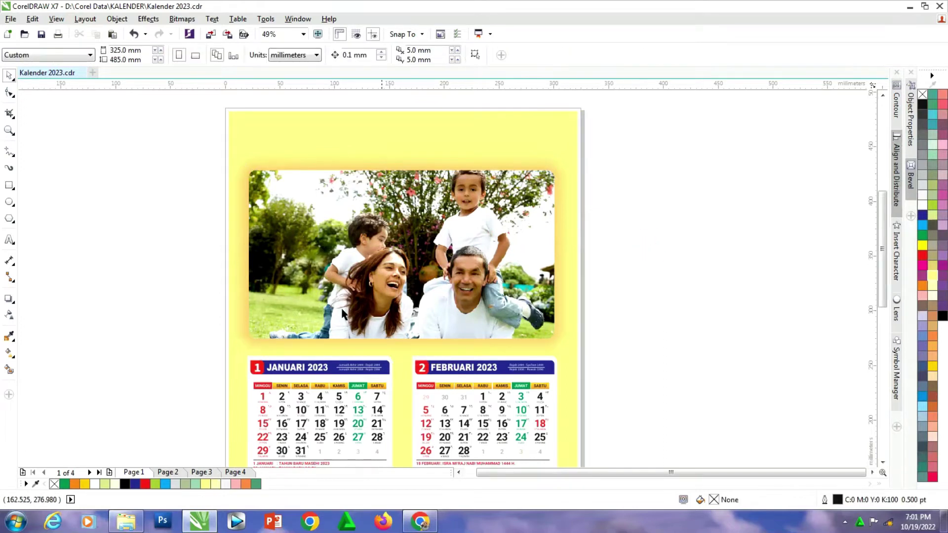
# On page 4, move the Delta Computer logo, contact lines and services paragraph off the Avengers poster onto the pasteboard
pyautogui.click(9, 130)
pyautogui.click(141, 55)
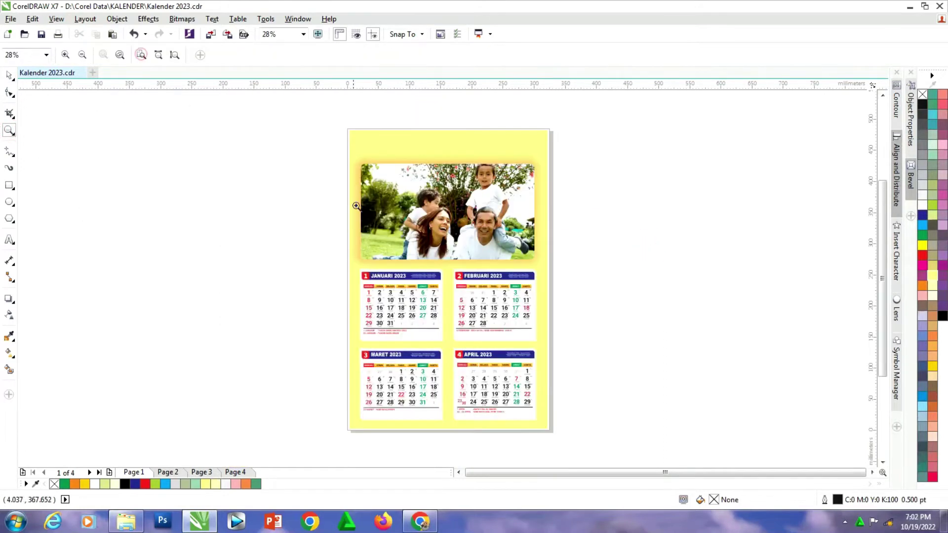
pyautogui.moveTo(330, 119); pyautogui.dragTo(565, 444)
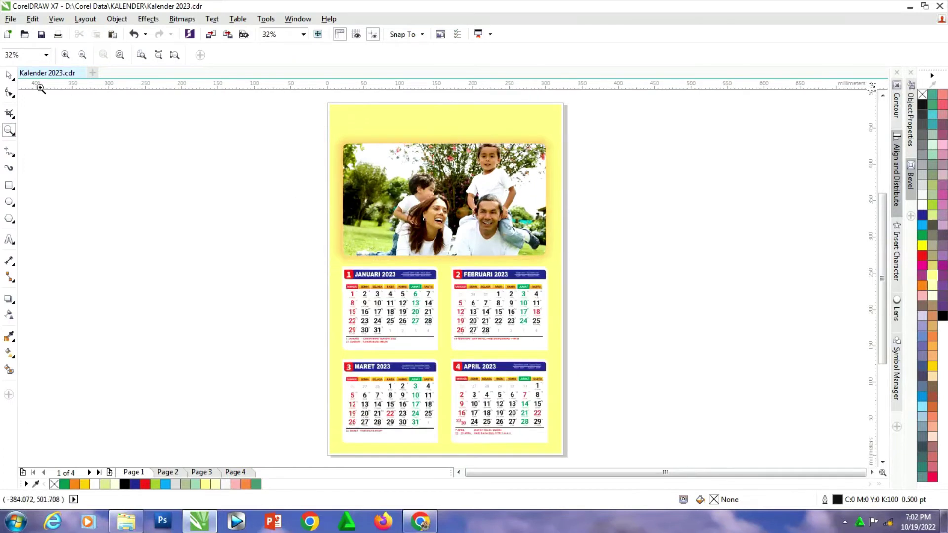
pyautogui.click(9, 75)
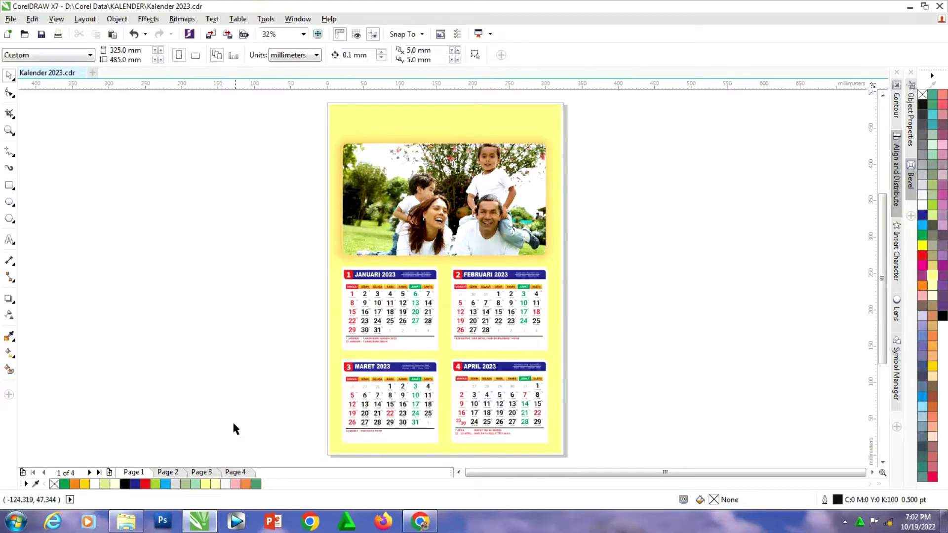
pyautogui.click(171, 472)
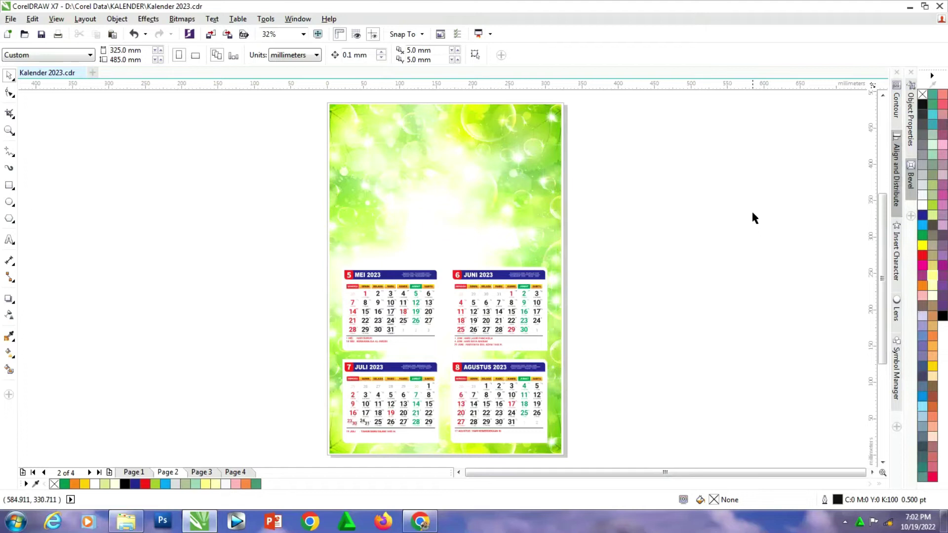
pyautogui.click(242, 471)
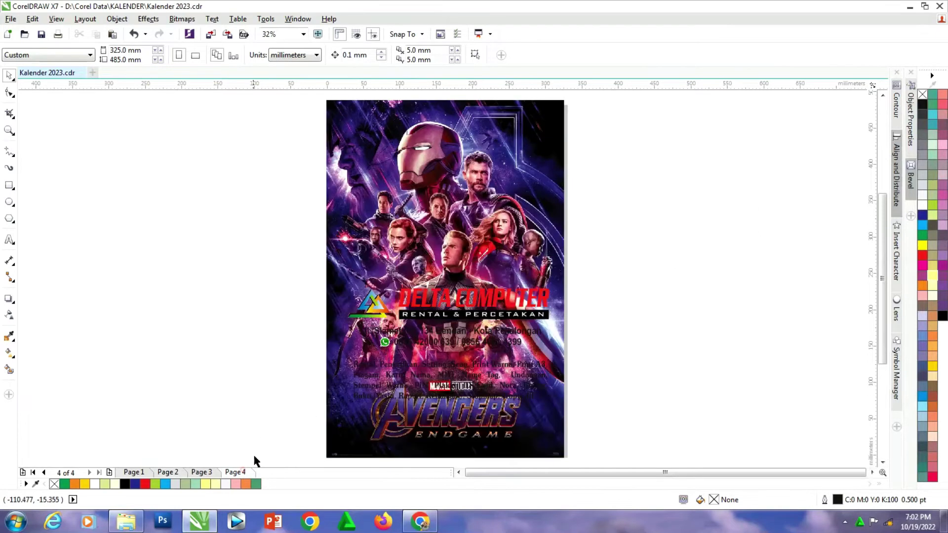
pyautogui.moveTo(287, 263); pyautogui.dragTo(588, 408)
pyautogui.moveTo(447, 301); pyautogui.dragTo(684, 275)
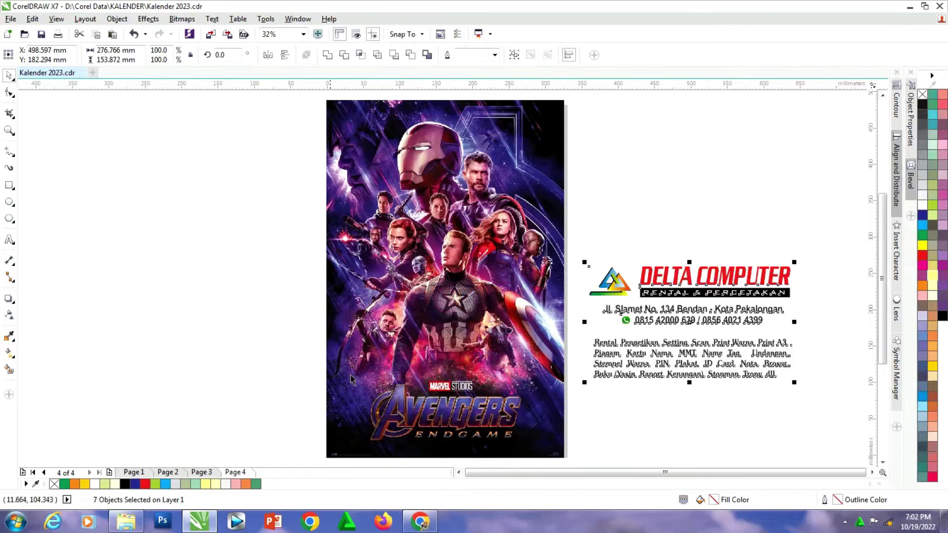
# On page 2, place the Delta Computer logo and contact lines above the May and June calendars, and move the services paragraph higher on the pasteboard
pyautogui.click(168, 472)
pyautogui.moveTo(583, 244); pyautogui.dragTo(810, 329)
pyautogui.moveTo(724, 278); pyautogui.dragTo(482, 151)
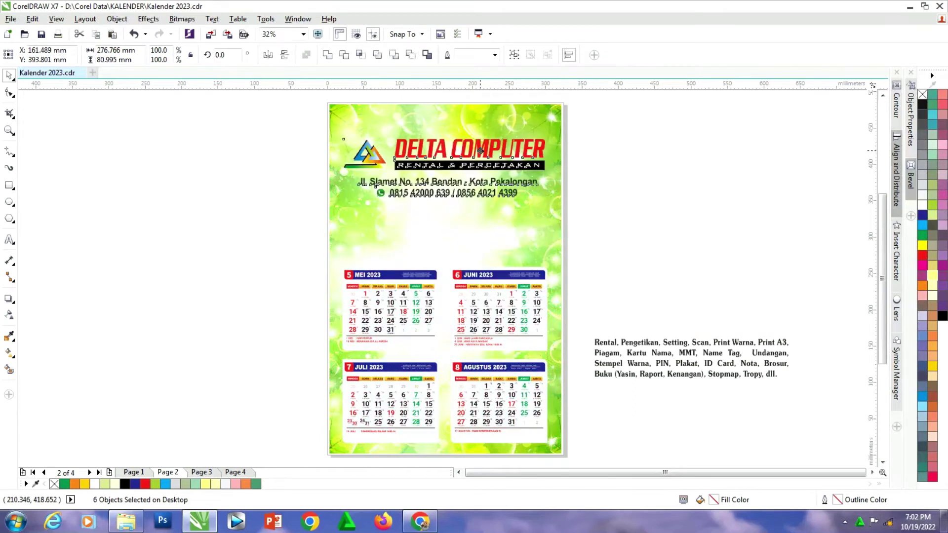
pyautogui.click(652, 158)
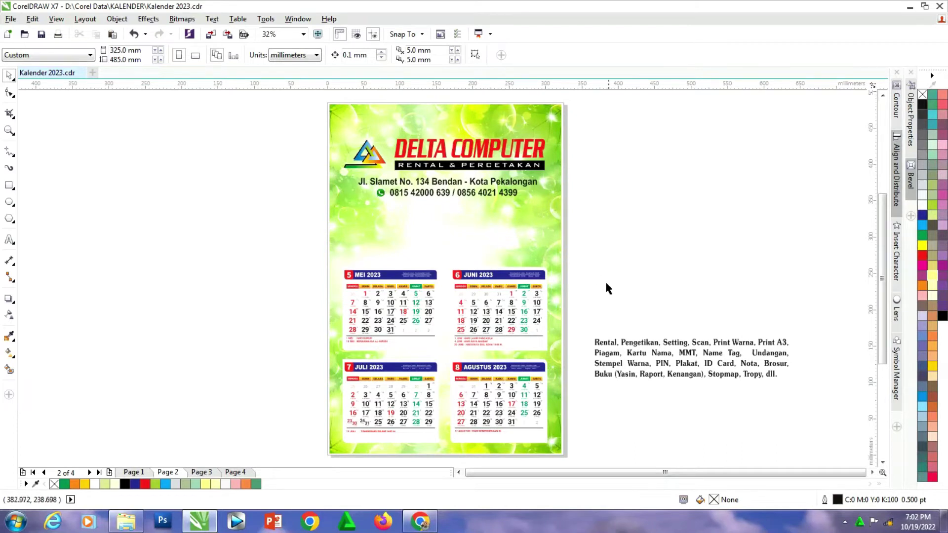
pyautogui.moveTo(609, 346); pyautogui.dragTo(596, 220)
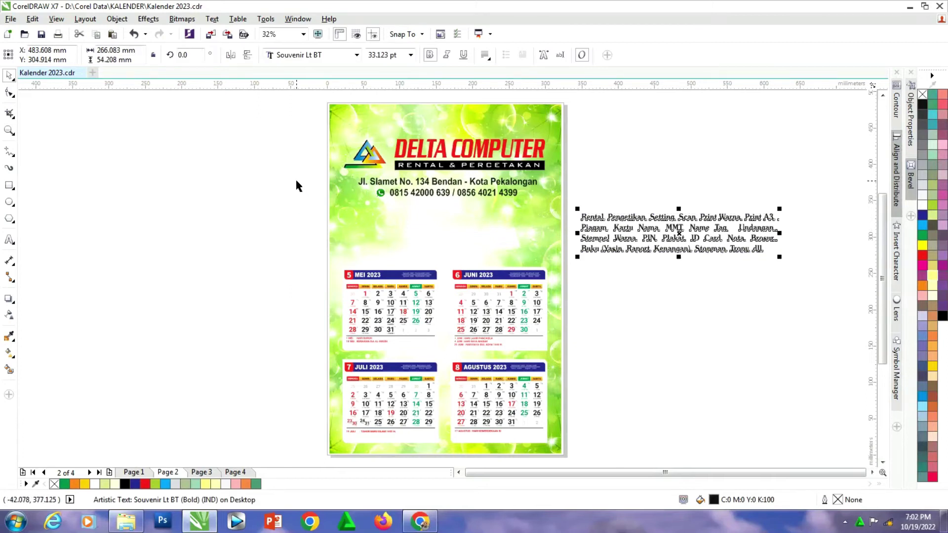
# Draw a rectangle about 278 × 71 mm between the contact lines and the May and June calendars, filled white with no outline
pyautogui.click(9, 130)
pyautogui.moveTo(301, 180); pyautogui.dragTo(785, 301)
pyautogui.click(9, 75)
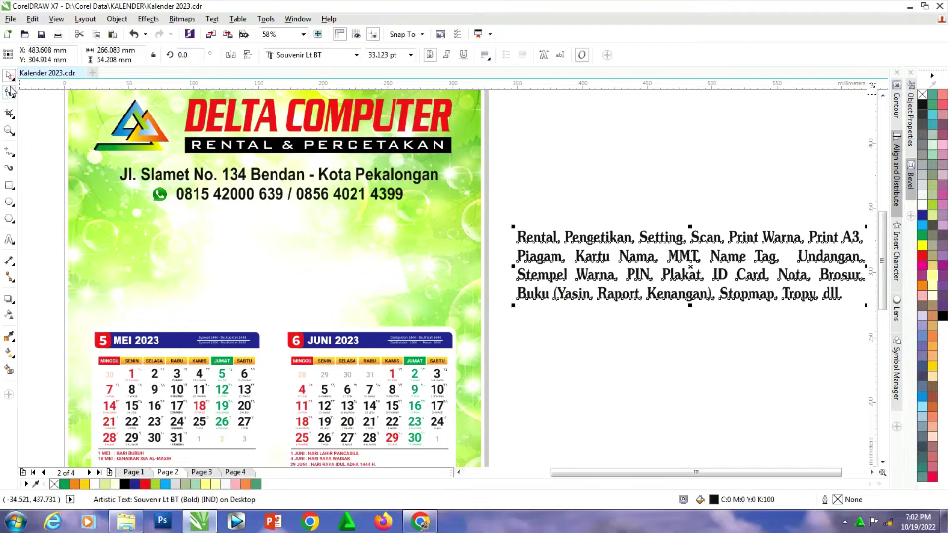
pyautogui.click(9, 186)
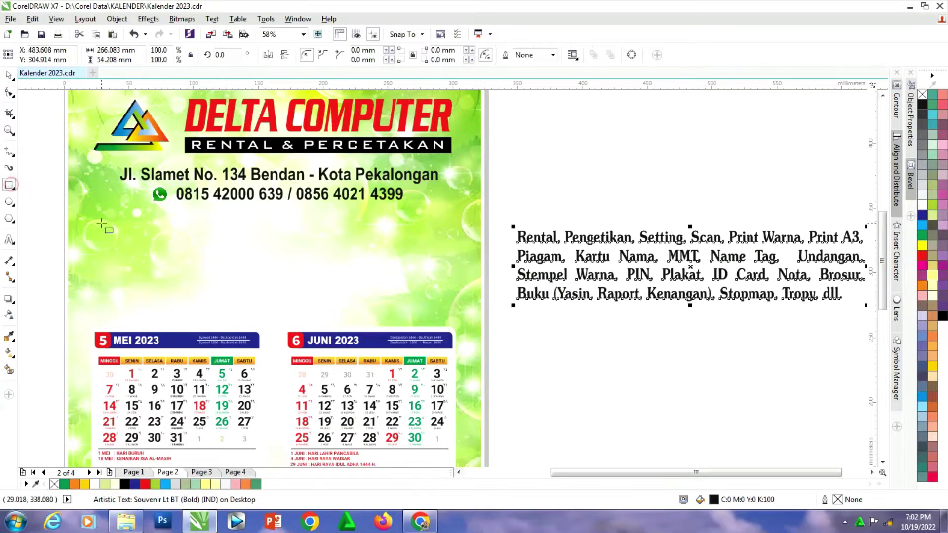
pyautogui.moveTo(92, 219); pyautogui.dragTo(452, 311)
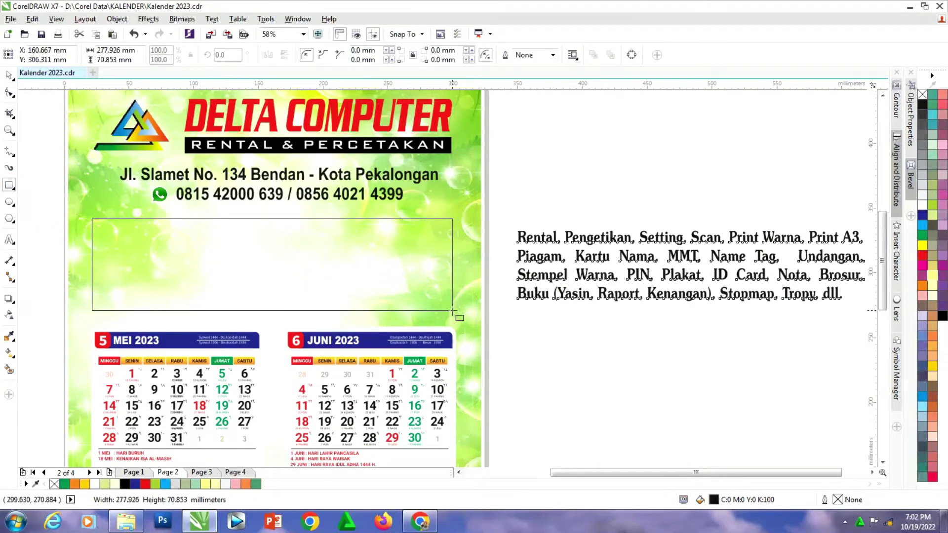
pyautogui.press('space')
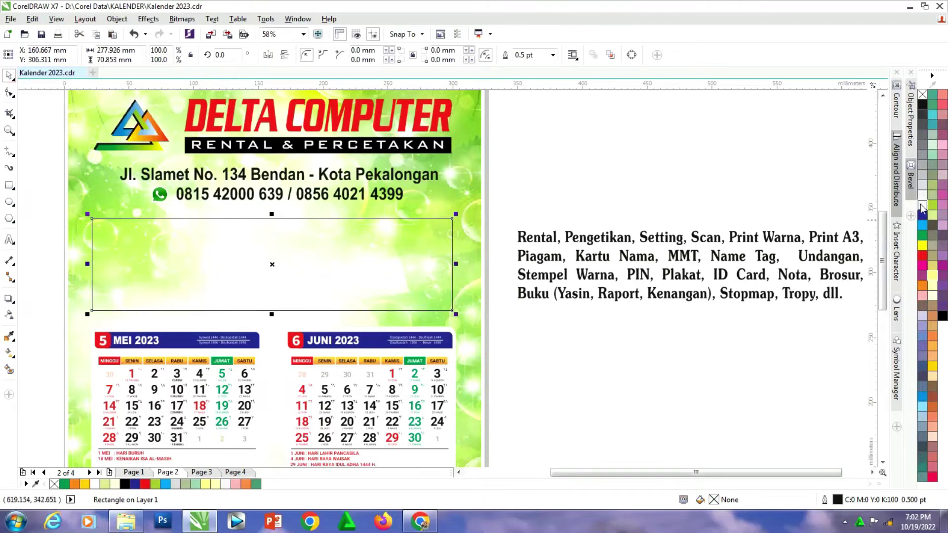
pyautogui.click(922, 205)
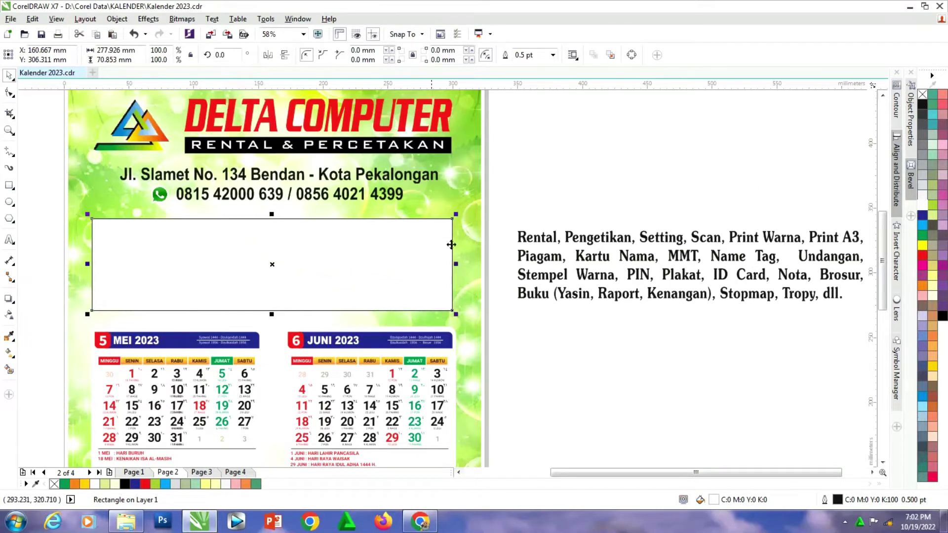
pyautogui.rightClick(922, 95)
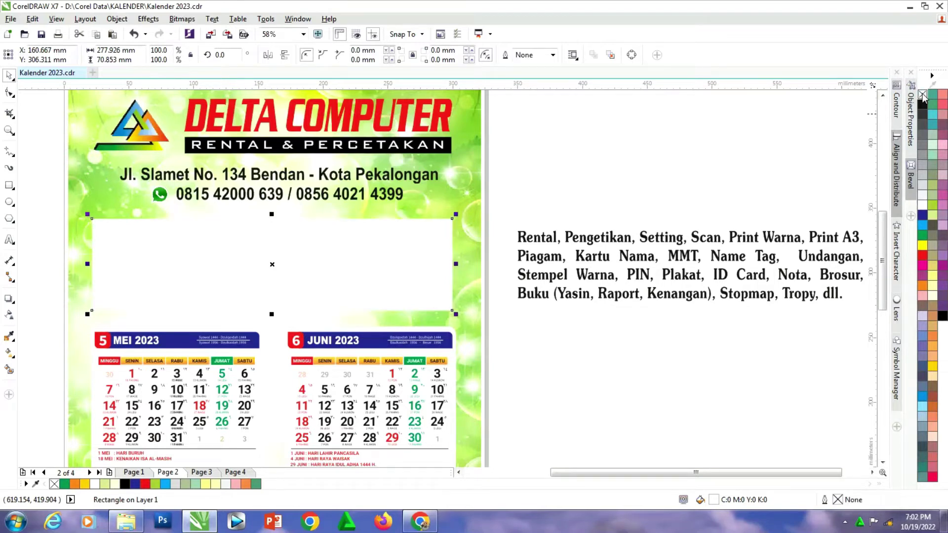
# Move the services paragraph from the pasteboard onto the white rectangle on page 2
pyautogui.click(557, 191)
pyautogui.moveTo(552, 240); pyautogui.dragTo(142, 235)
pyautogui.moveTo(386, 251); pyautogui.dragTo(378, 252)
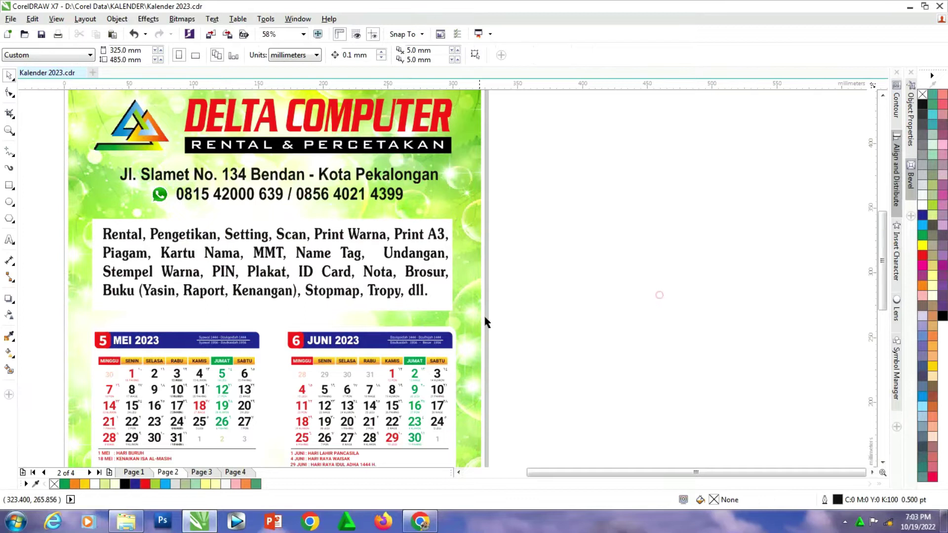
# Widen the white rectangle behind the services paragraph to about 281 mm
pyautogui.click(447, 307)
pyautogui.moveTo(457, 265); pyautogui.dragTo(460, 266)
pyautogui.click(561, 289)
# Apply a Transparency lens with a 50% rate to the white rectangle behind the services paragraph
pyautogui.click(458, 228)
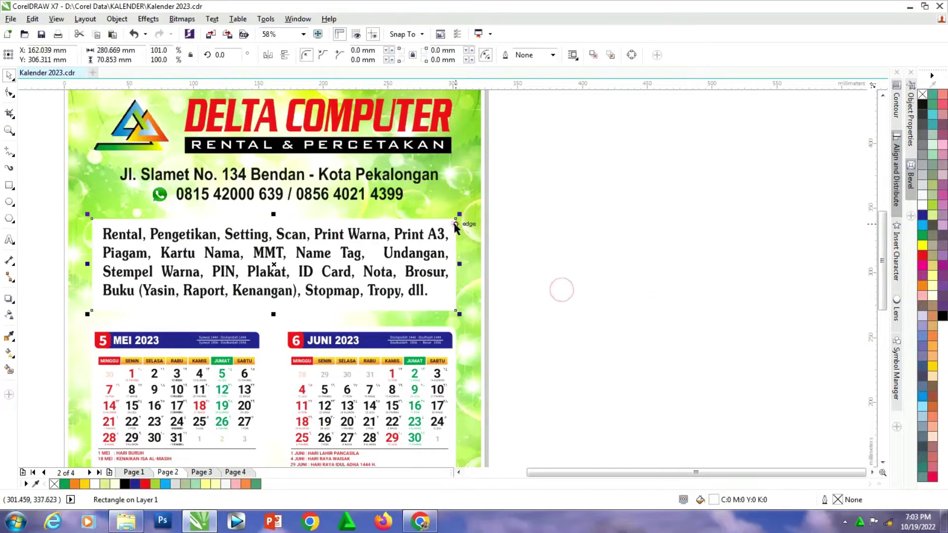
pyautogui.click(898, 264)
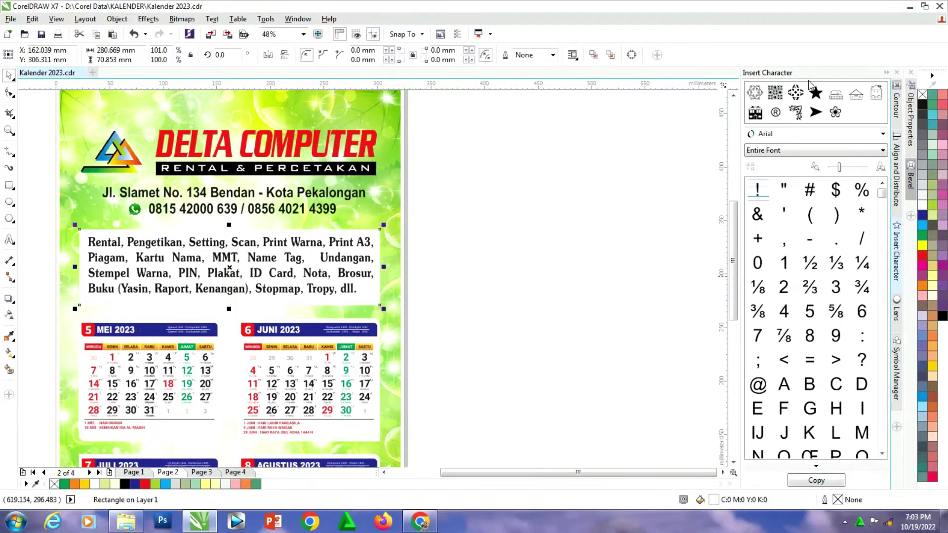
pyautogui.click(887, 74)
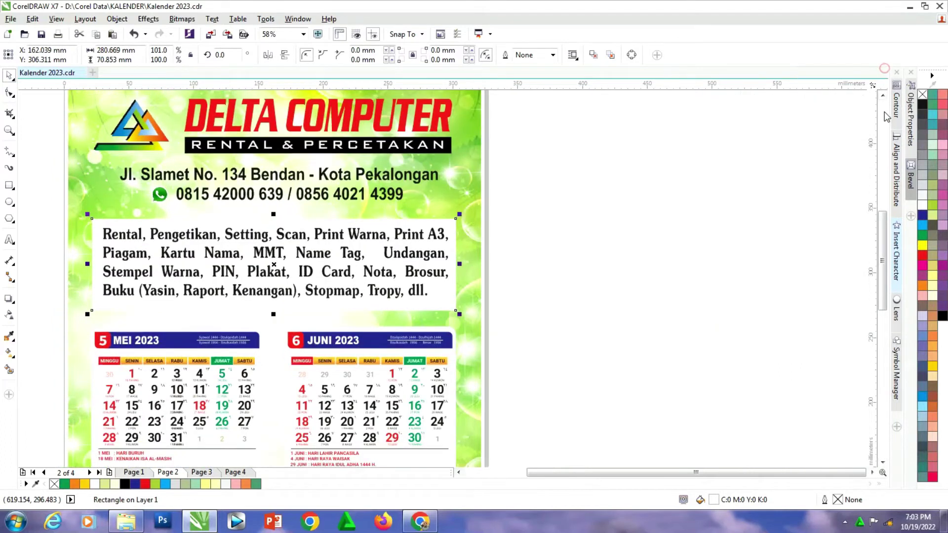
pyautogui.click(896, 311)
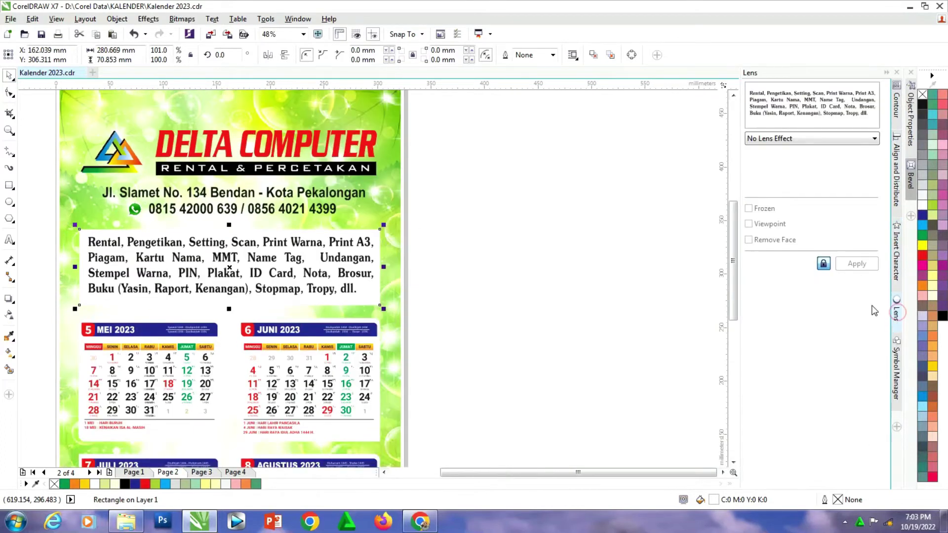
pyautogui.click(872, 140)
pyautogui.click(786, 239)
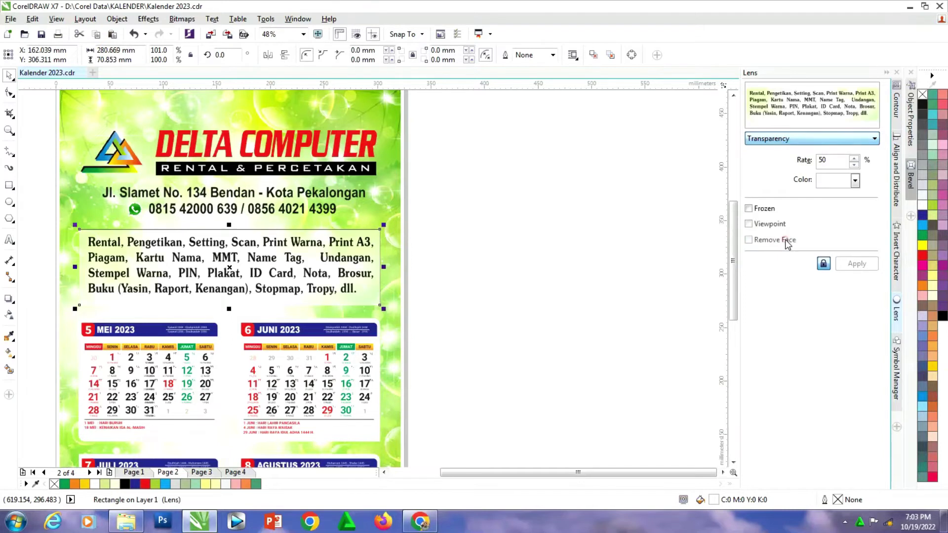
pyautogui.click(560, 261)
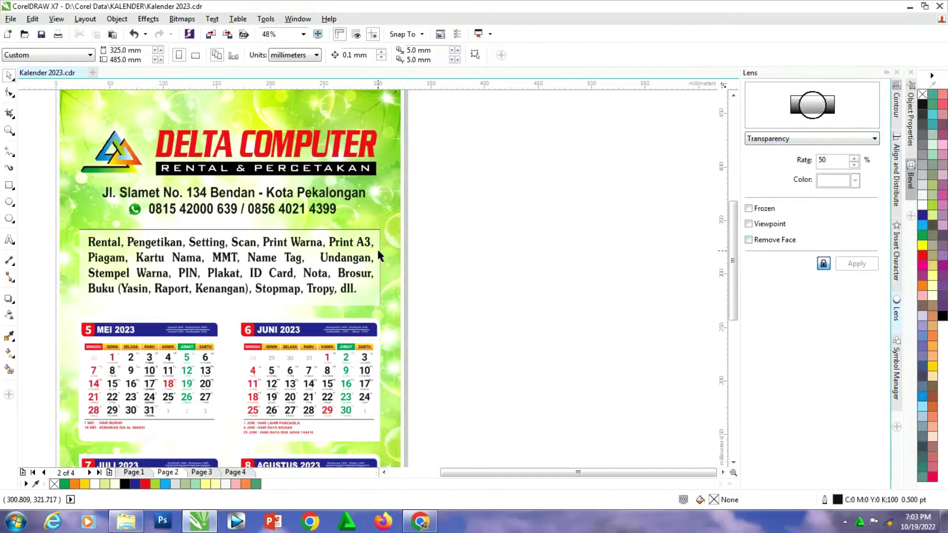
# Recolour the services paragraph on page 2 red
pyautogui.click(338, 244)
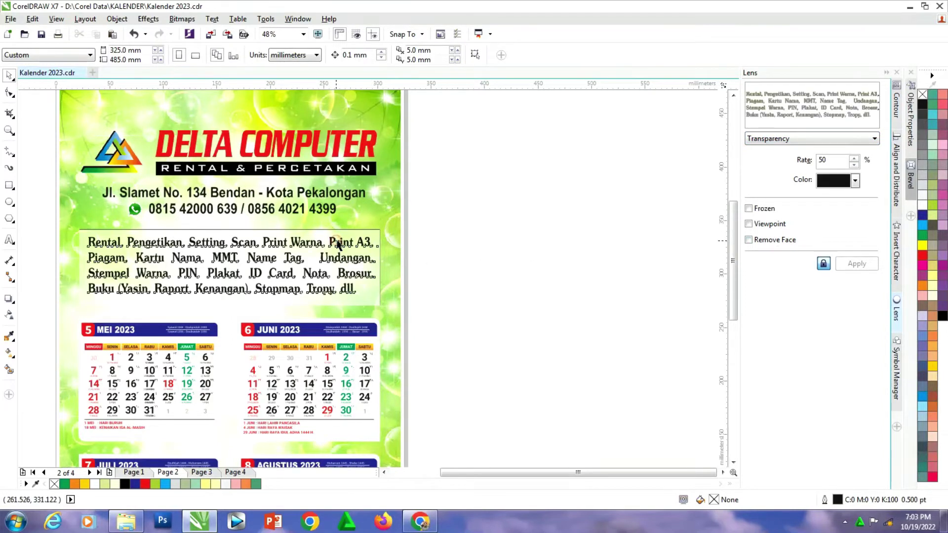
pyautogui.click(922, 255)
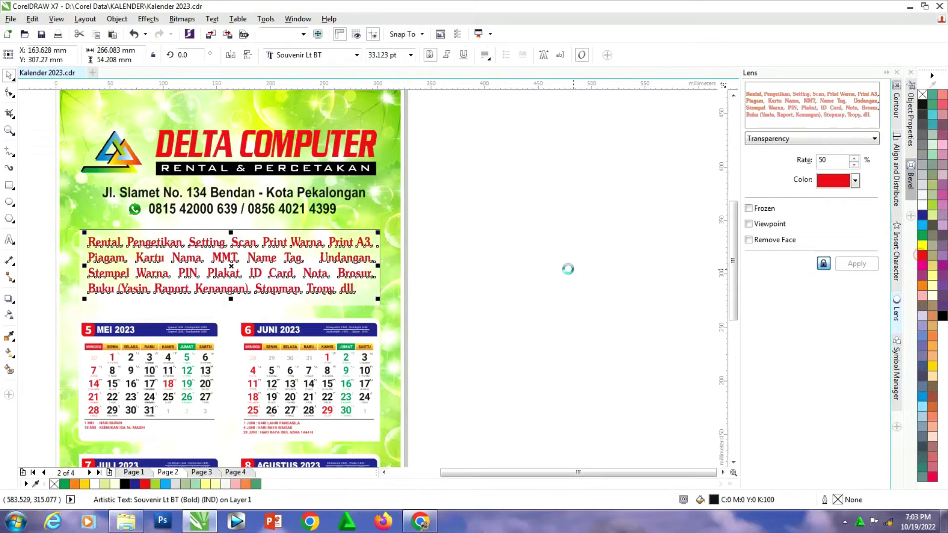
pyautogui.click(535, 256)
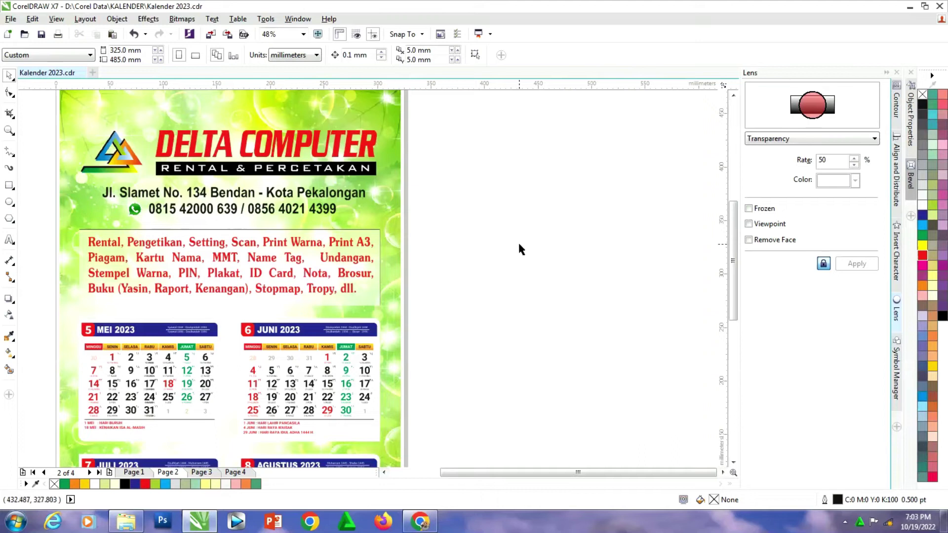
pyautogui.click(9, 130)
pyautogui.click(141, 55)
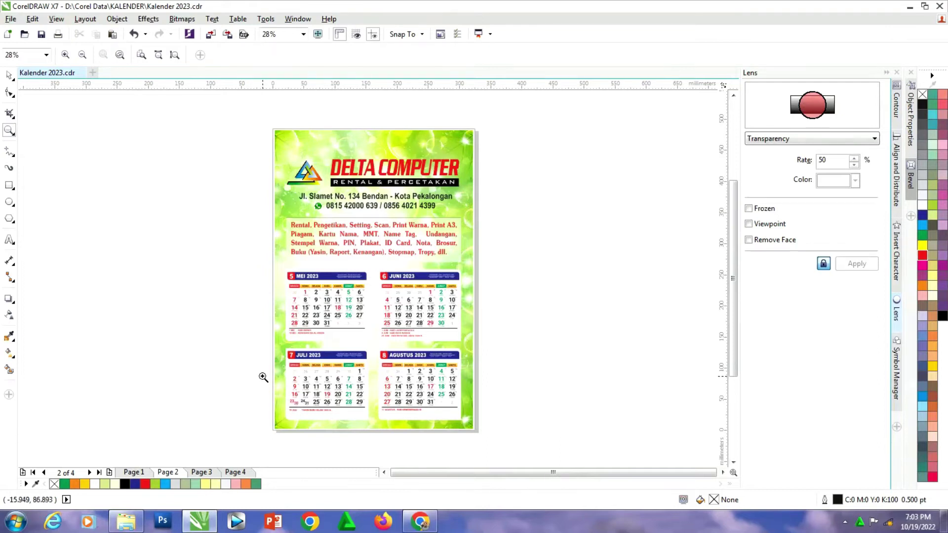
# Move the Avengers poster from page 4 onto the pasteboard beside the page, keeping it available for page 3
pyautogui.click(210, 474)
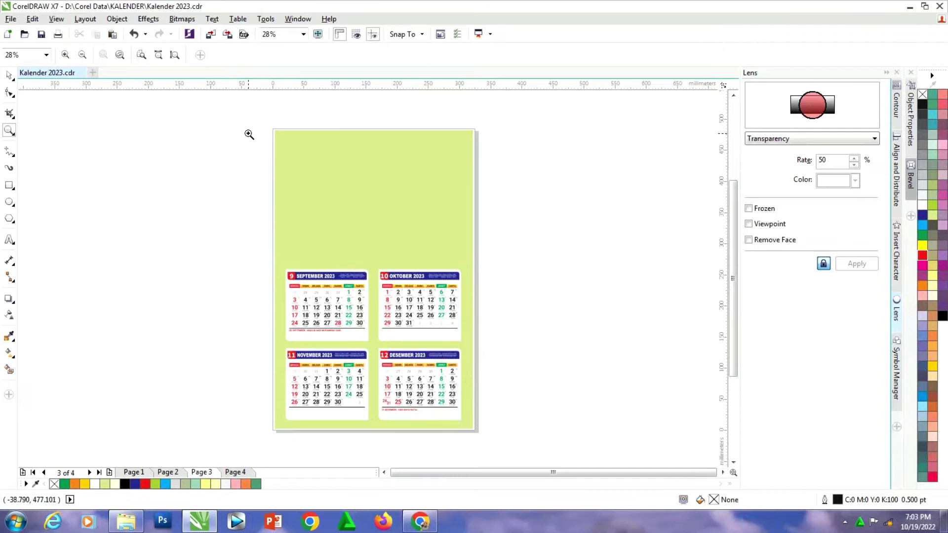
pyautogui.moveTo(253, 116); pyautogui.dragTo(496, 446)
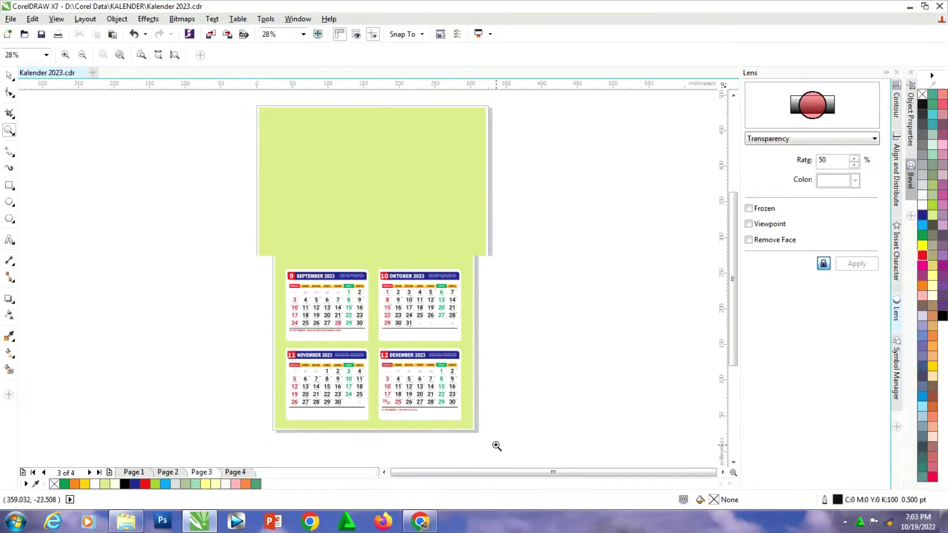
pyautogui.click(10, 75)
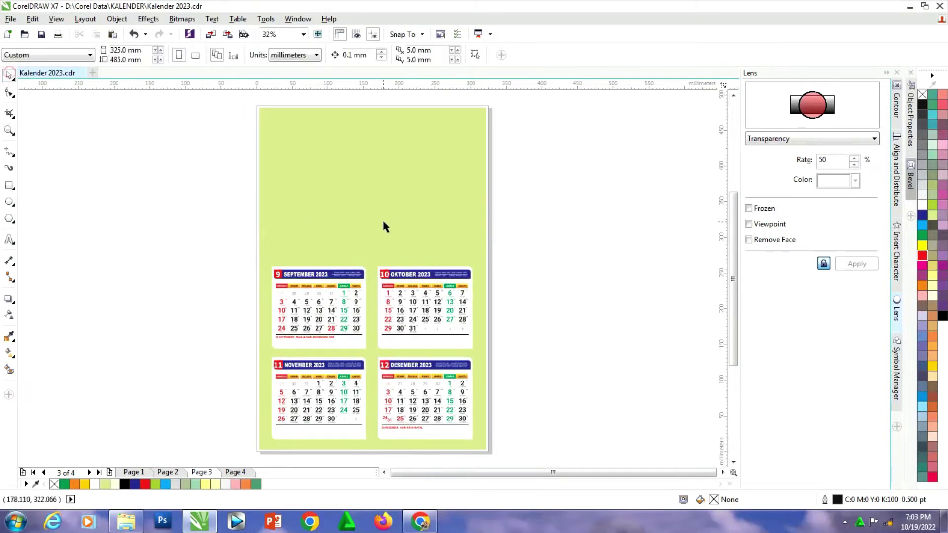
pyautogui.click(233, 472)
pyautogui.moveTo(312, 248); pyautogui.dragTo(568, 248)
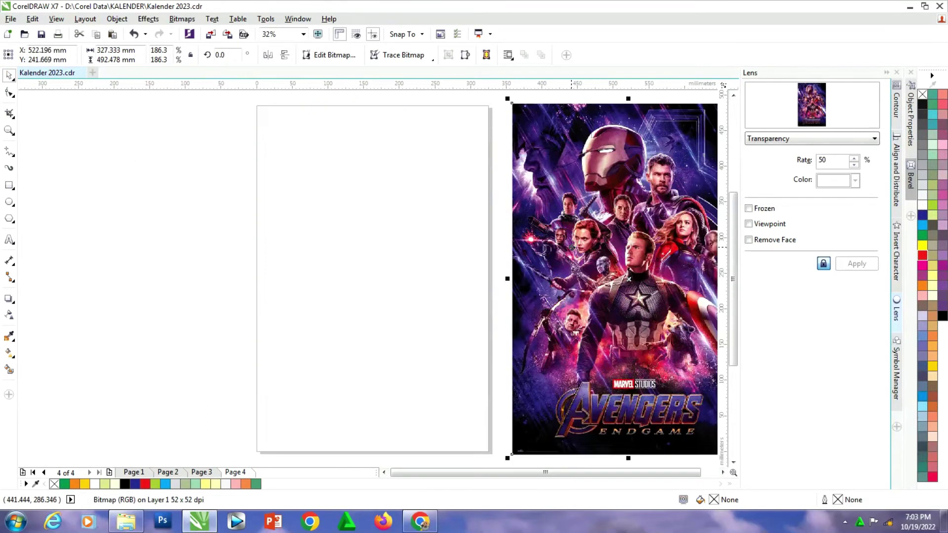
pyautogui.click(201, 472)
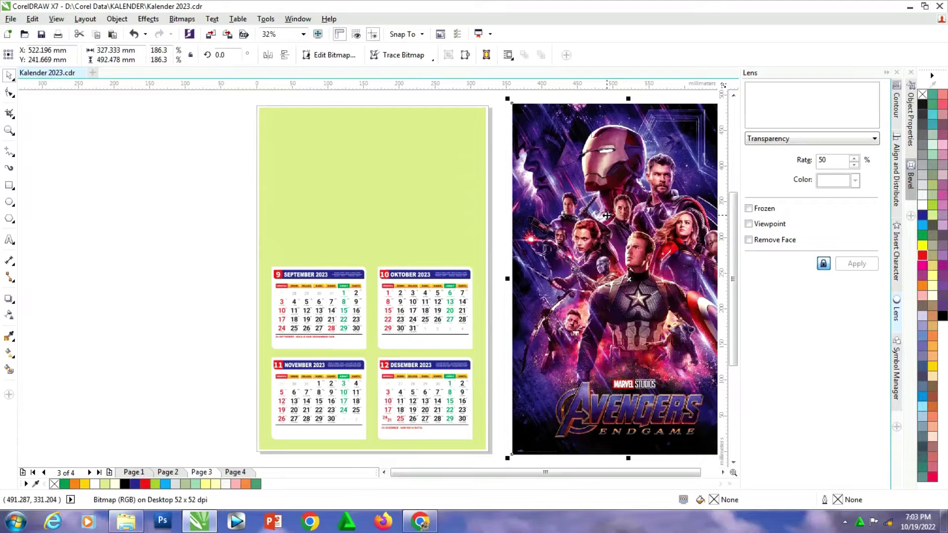
pyautogui.click(199, 168)
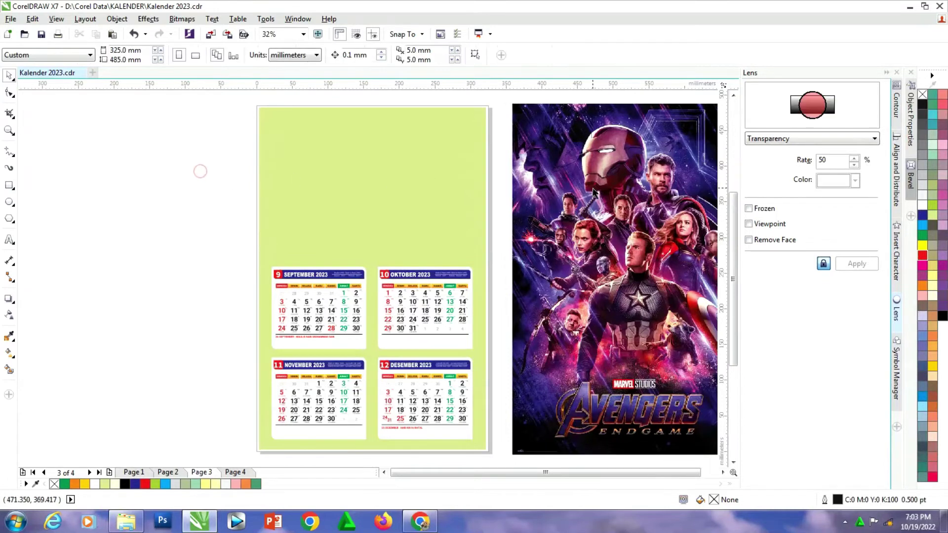
# PowerClip the Avengers poster inside the light green background rectangle on page 3
pyautogui.click(595, 191)
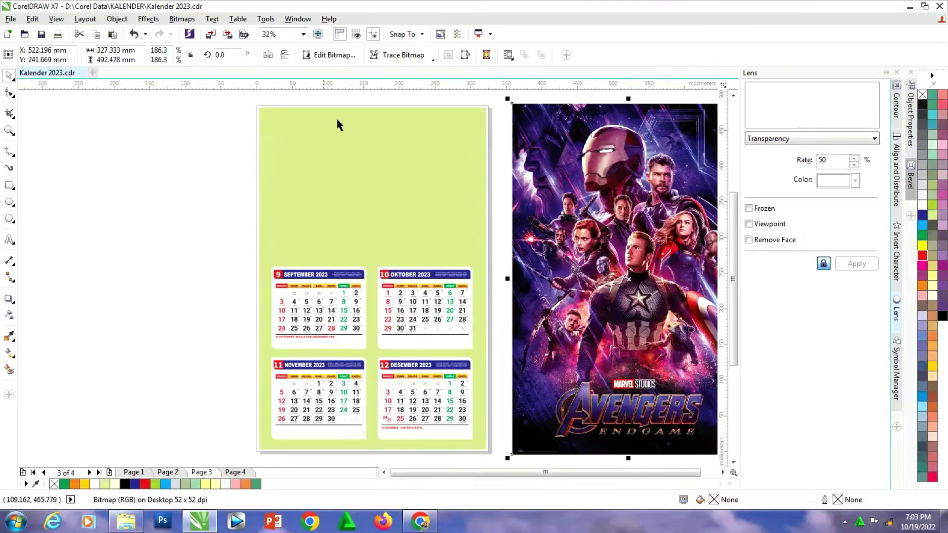
pyautogui.click(118, 20)
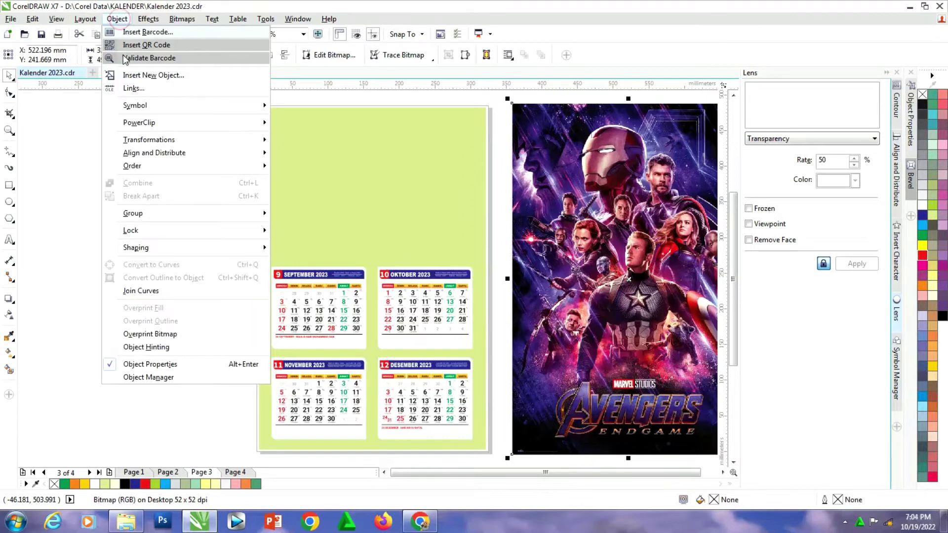
pyautogui.moveTo(143, 122)
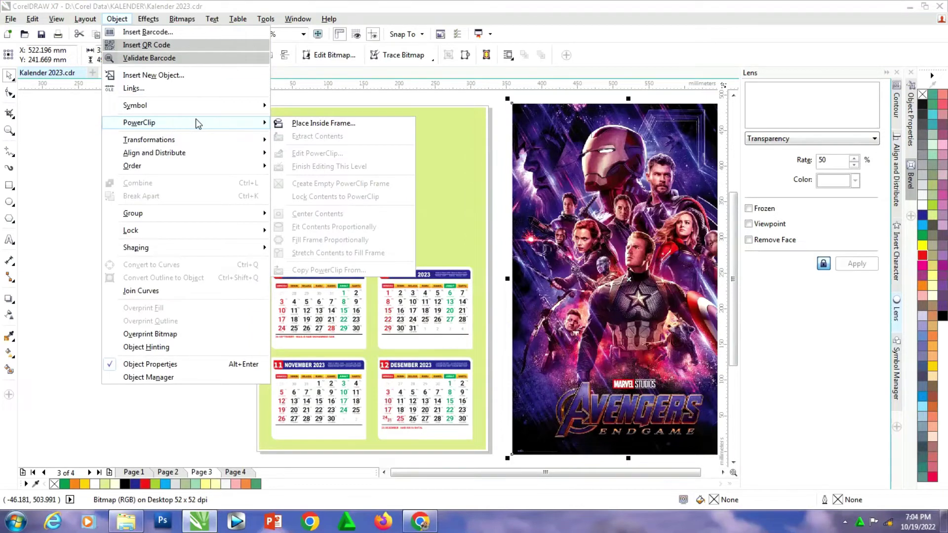
pyautogui.click(306, 124)
pyautogui.click(350, 192)
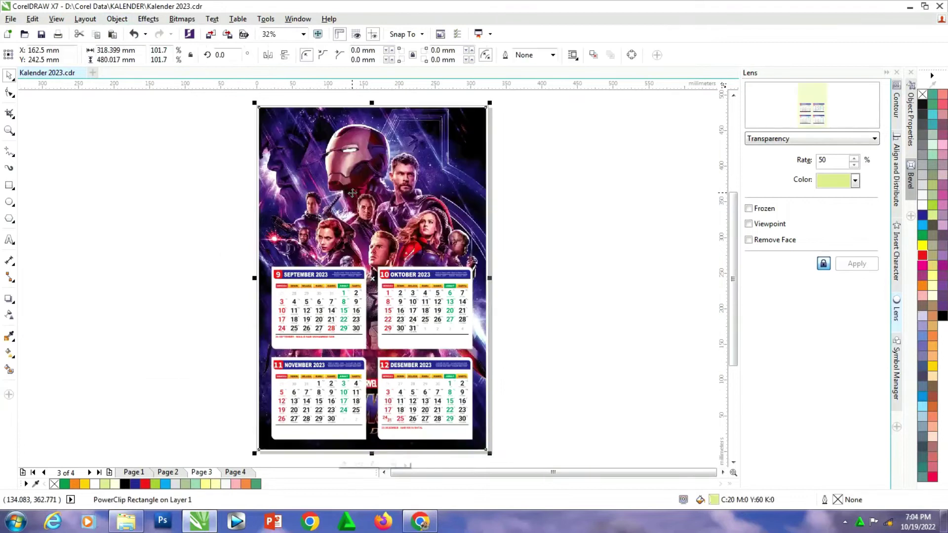
pyautogui.click(547, 196)
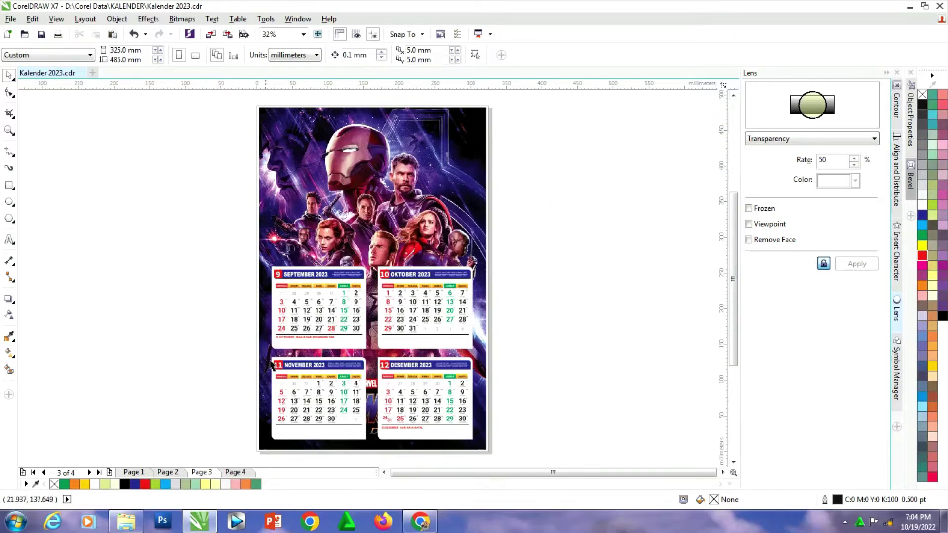
# Delete the empty page 4
pyautogui.click(235, 473)
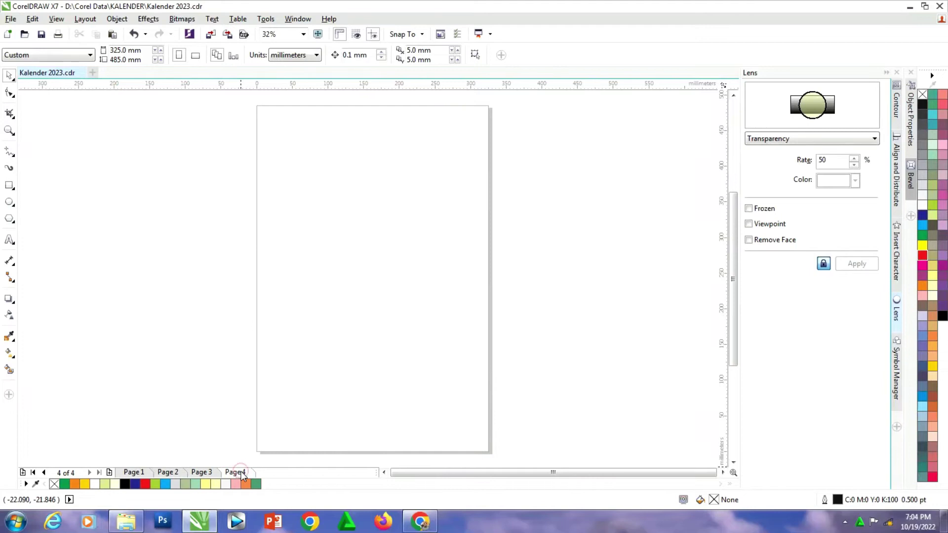
pyautogui.rightClick(244, 472)
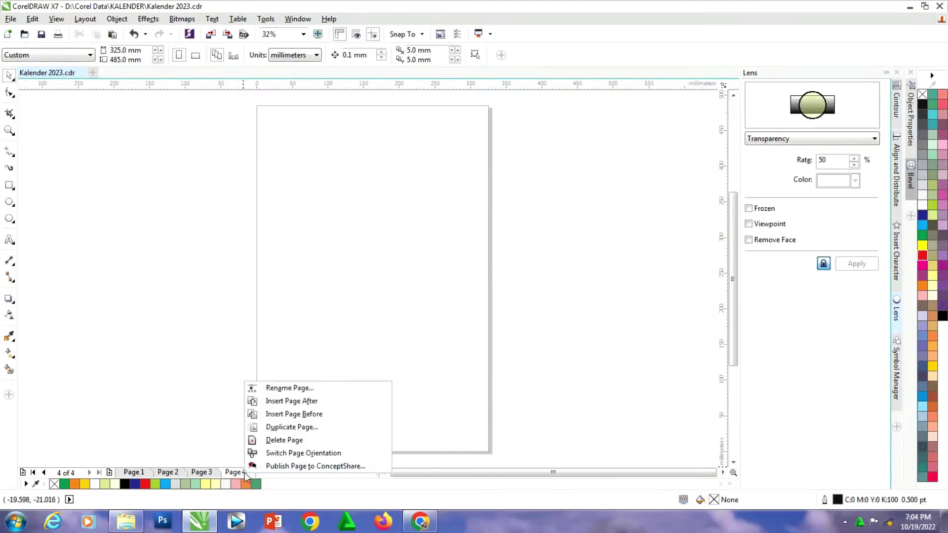
pyautogui.click(282, 441)
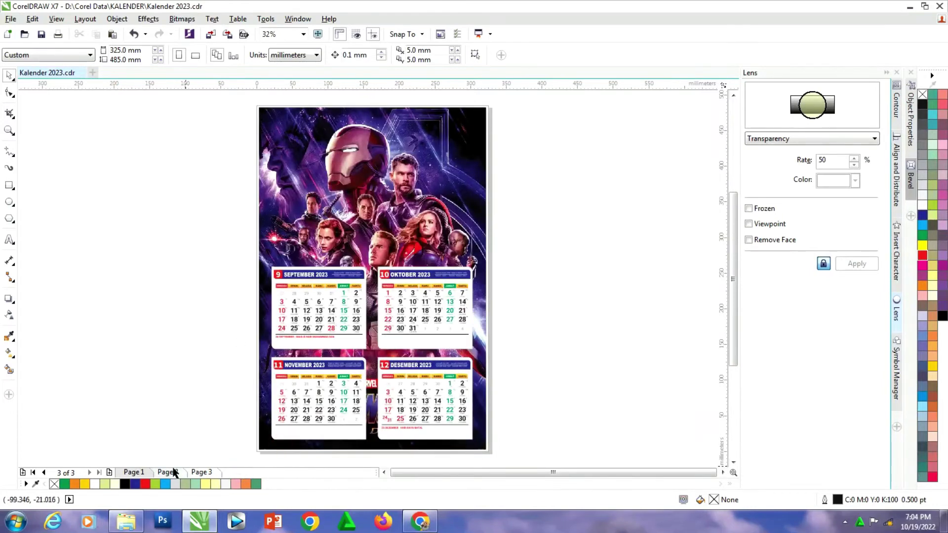
# Check pages 1 to 3, and duplicate page 3 after itself with its layers and their contents
pyautogui.click(134, 472)
pyautogui.click(170, 473)
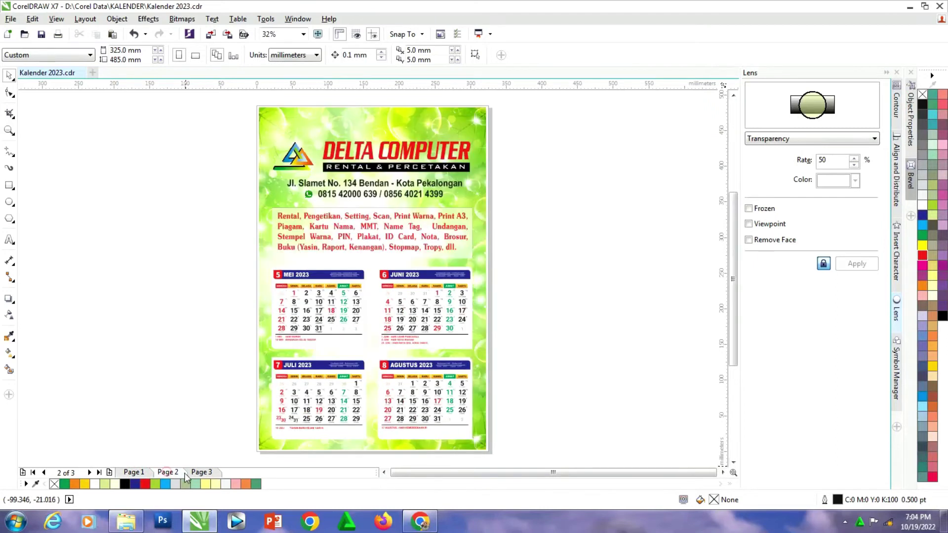
pyautogui.click(202, 472)
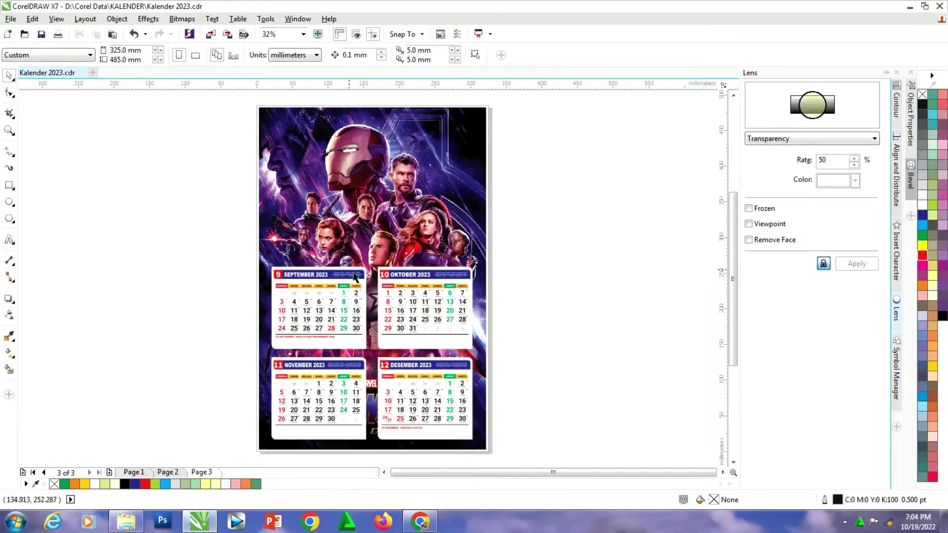
pyautogui.rightClick(209, 475)
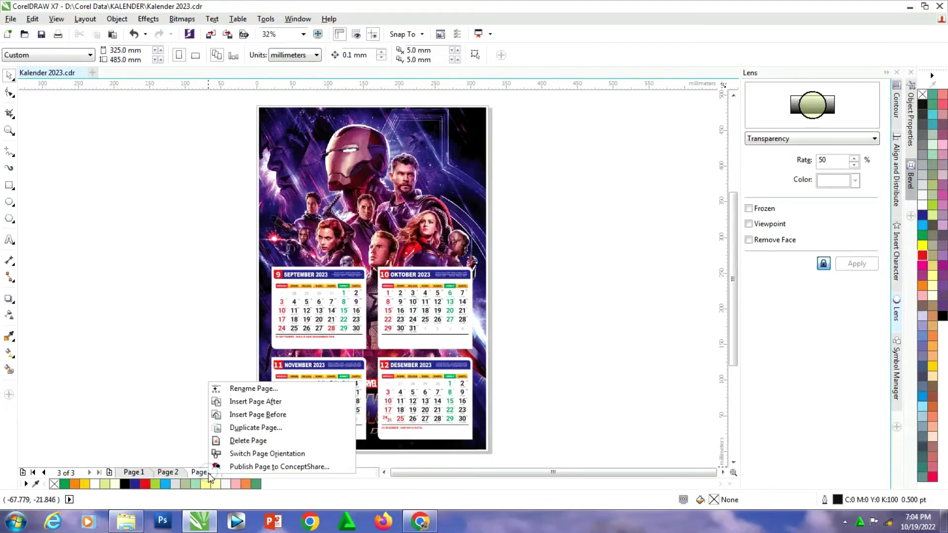
pyautogui.click(266, 428)
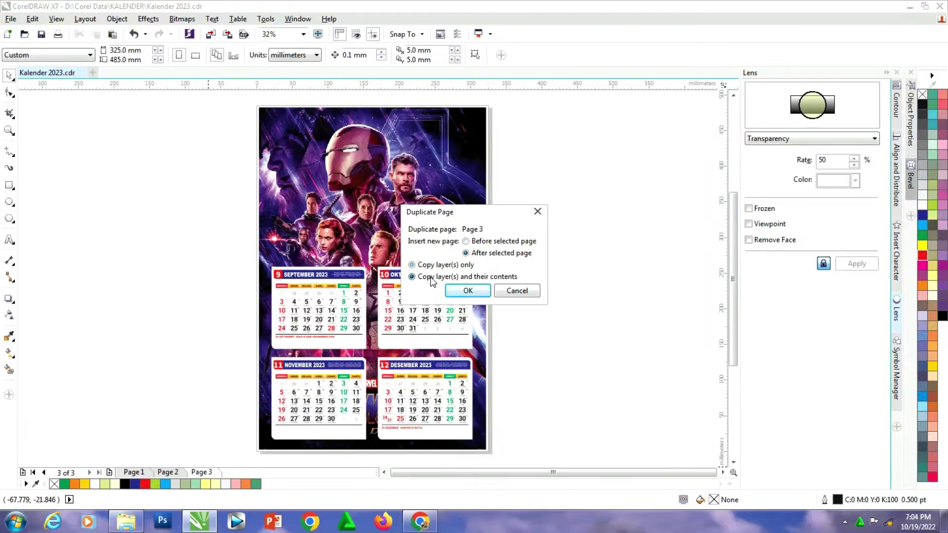
pyautogui.click(468, 291)
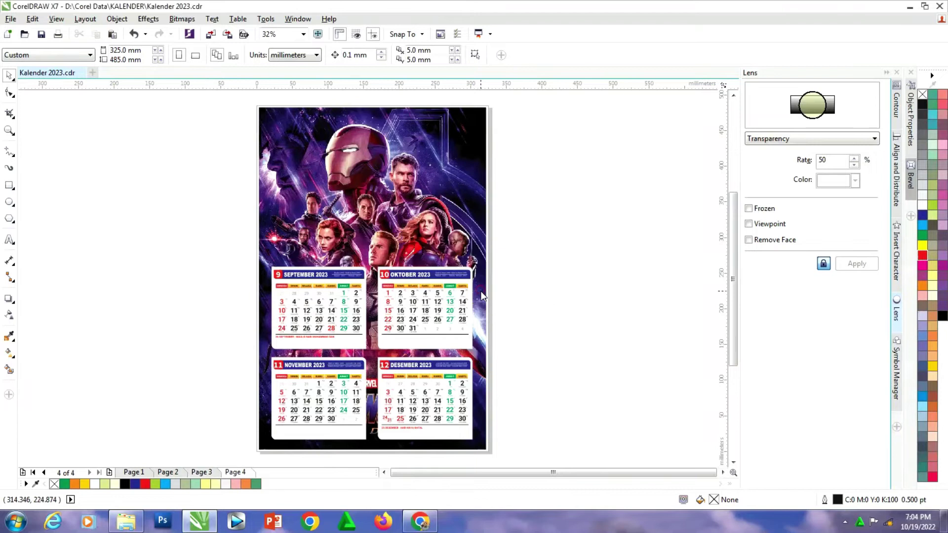
# Move the four September to December calendars off the poster on page 4 onto the pasteboard beside the page
pyautogui.click(236, 470)
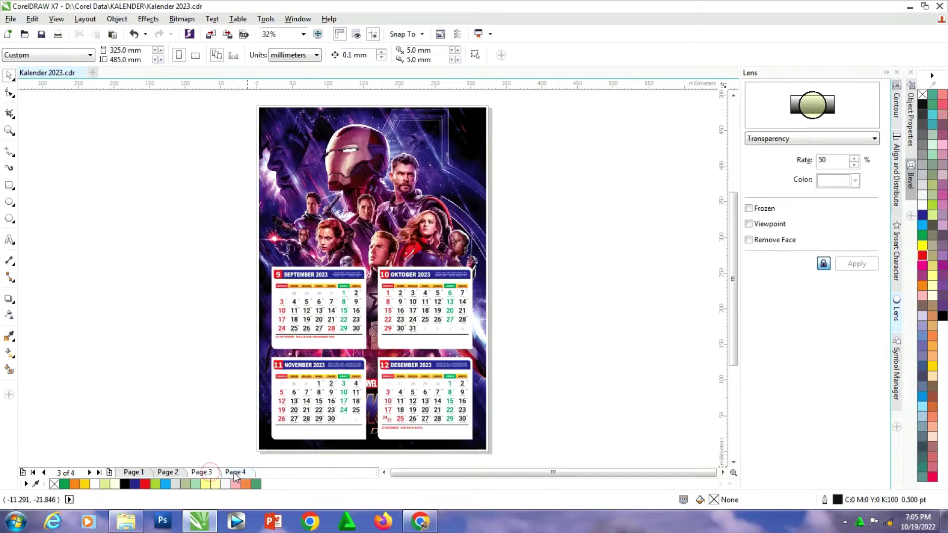
pyautogui.click(234, 471)
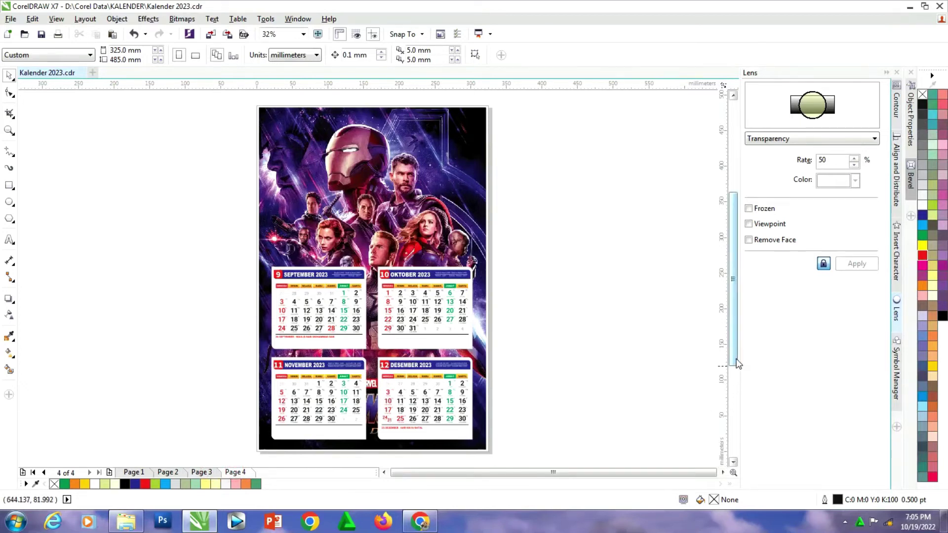
pyautogui.moveTo(445, 455); pyautogui.dragTo(509, 452)
pyautogui.moveTo(318, 299); pyautogui.dragTo(555, 303)
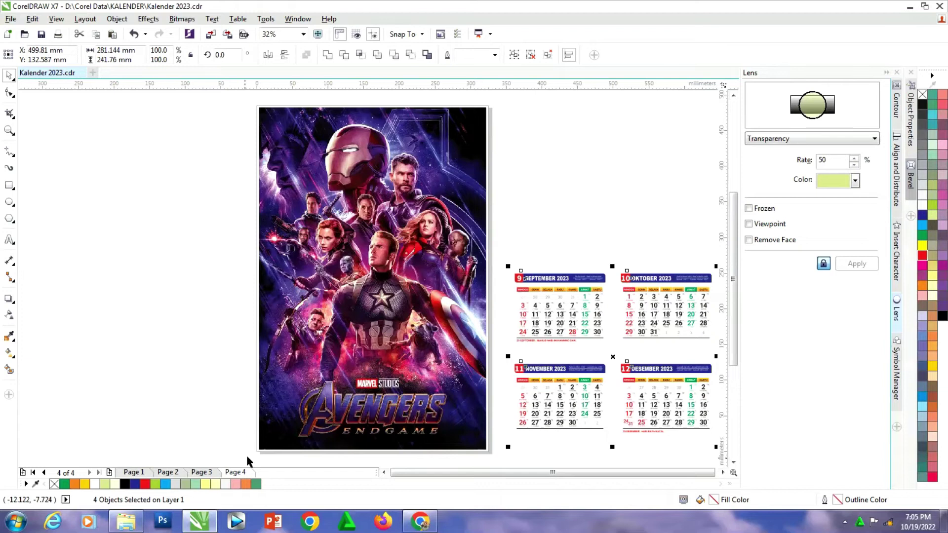
# Try moving the May to August calendars from page 2 onto the pasteboard above the September to December ones, and undo the move
pyautogui.click(177, 472)
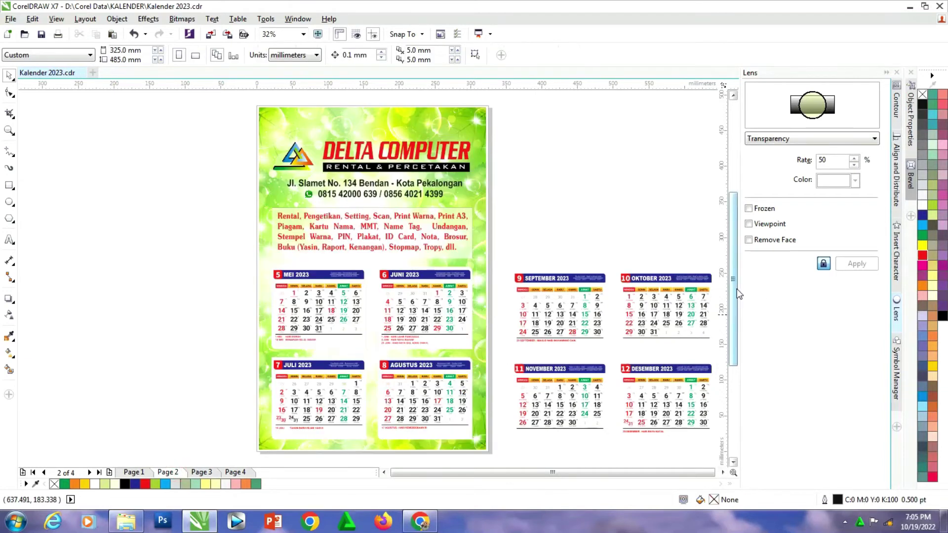
pyautogui.scroll(-3, 736, 288)
pyautogui.moveTo(236, 186); pyautogui.dragTo(494, 398)
pyautogui.moveTo(428, 223); pyautogui.dragTo(666, 128)
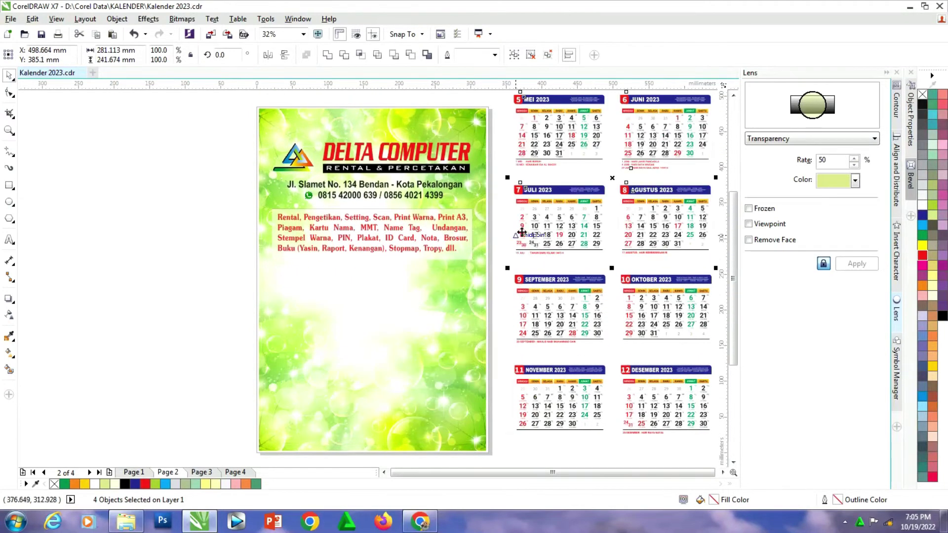
pyautogui.click(133, 472)
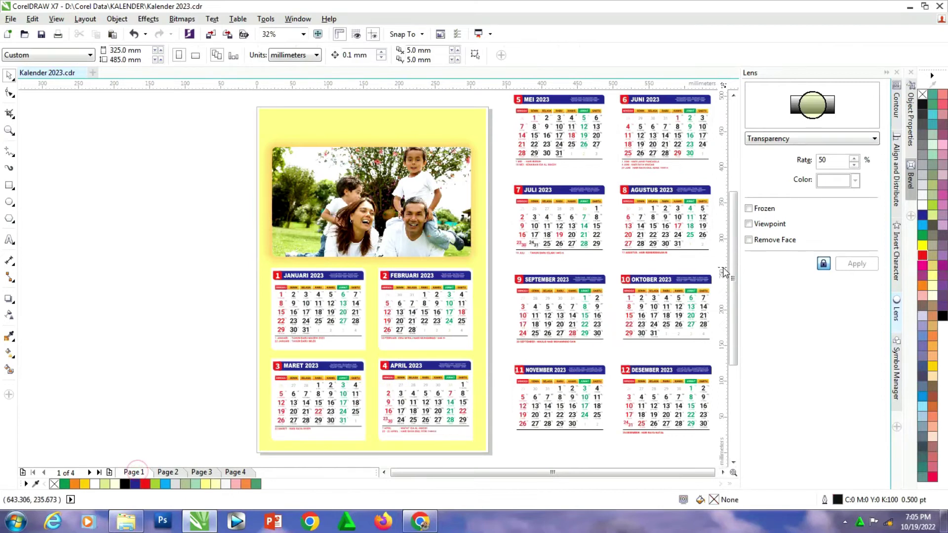
pyautogui.scroll(-2, 723, 273)
pyautogui.moveTo(241, 214); pyautogui.dragTo(481, 420)
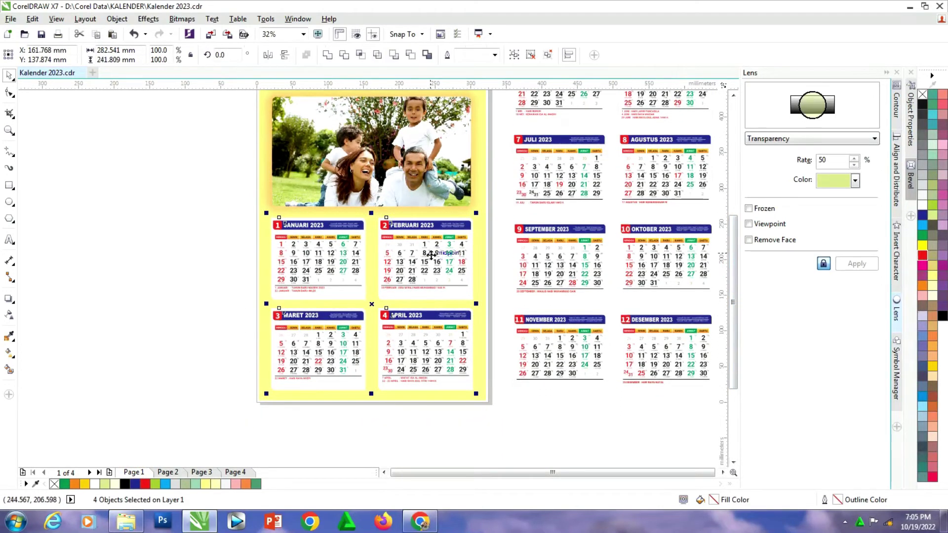
pyautogui.click(174, 471)
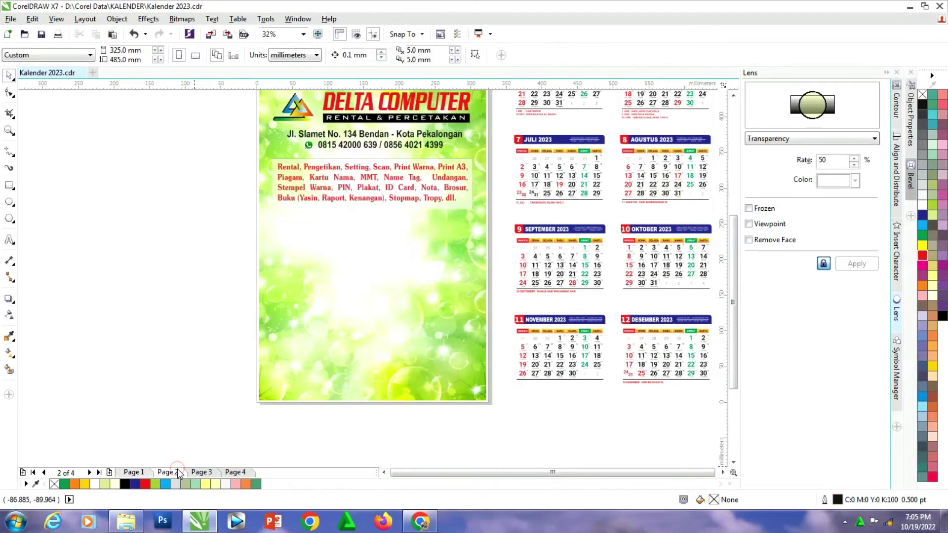
pyautogui.click(134, 35)
# Copy the May to August calendars from page 2 below, and the January to April calendars from page 1 above, the pasteboard's September to December calendars
pyautogui.moveTo(422, 263); pyautogui.dragTo(665, 446)
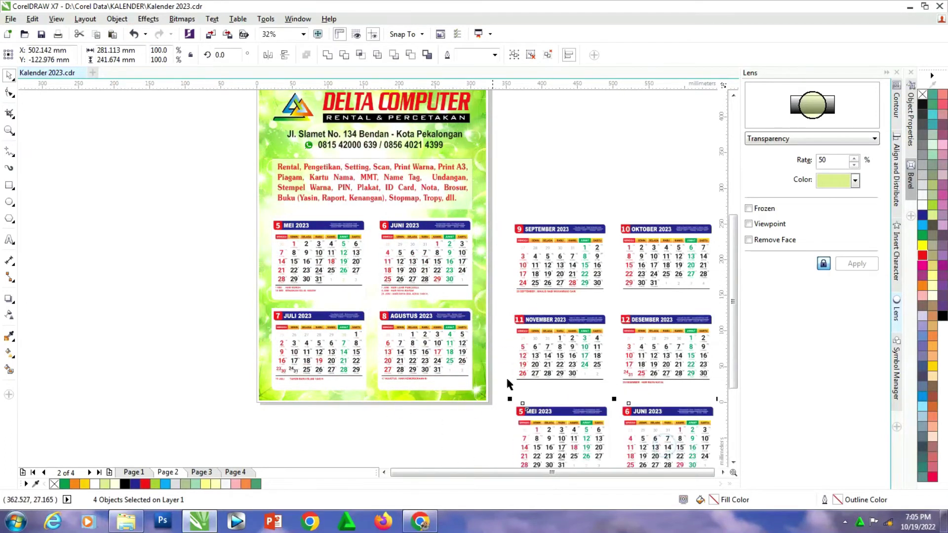
pyautogui.click(134, 472)
pyautogui.moveTo(242, 214); pyautogui.dragTo(482, 415)
pyautogui.moveTo(409, 269); pyautogui.dragTo(651, 100)
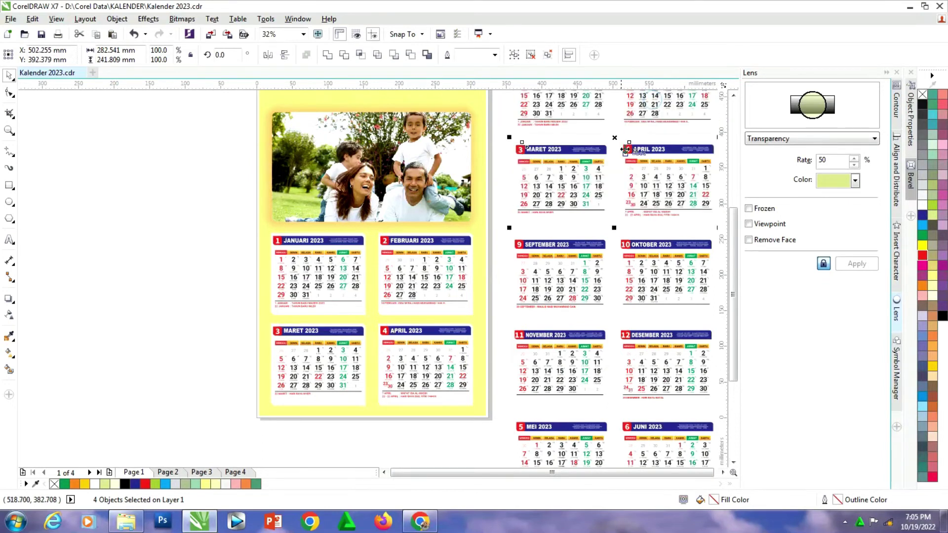
pyautogui.click(170, 295)
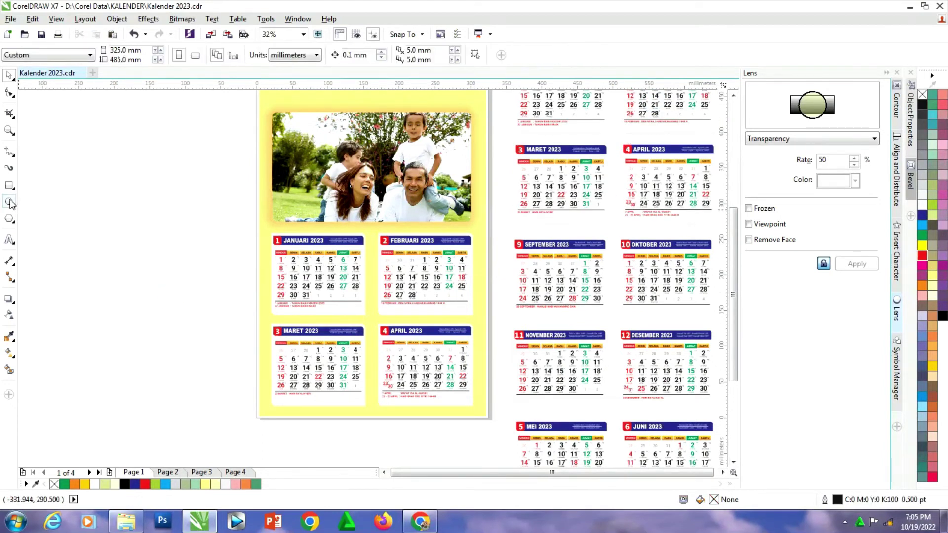
pyautogui.click(8, 130)
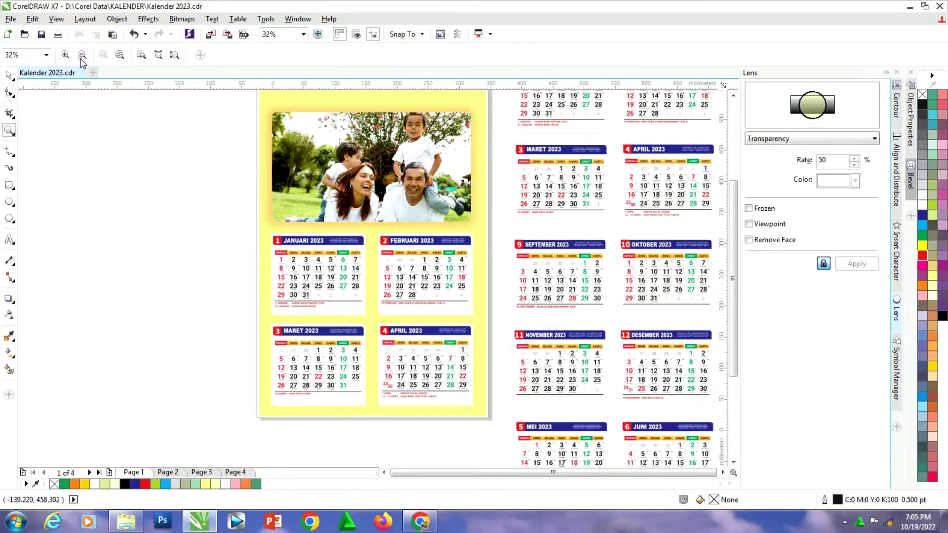
# On page 4, scale the twelve pasteboard calendars down together to about 174 mm wide and 463 mm tall
pyautogui.click(81, 56)
pyautogui.click(82, 54)
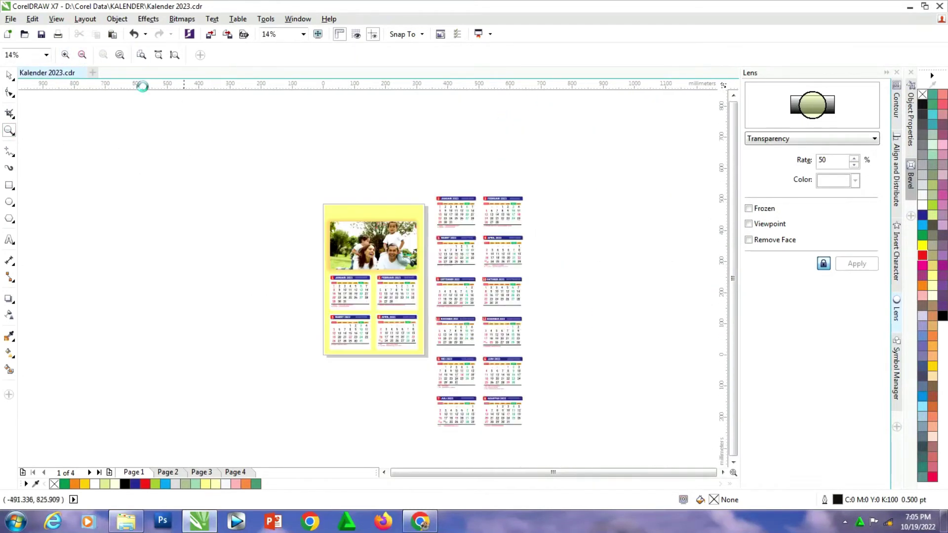
pyautogui.click(247, 473)
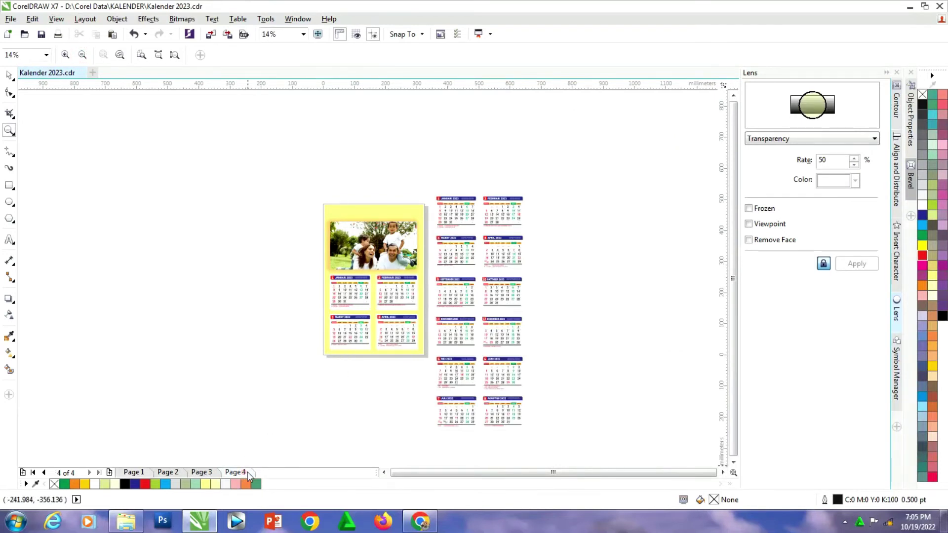
pyautogui.click(9, 77)
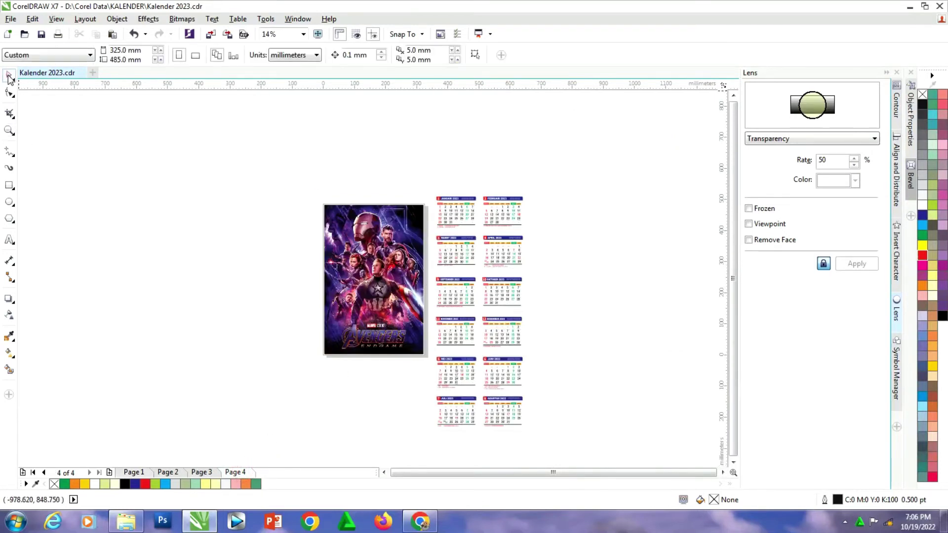
pyautogui.moveTo(425, 186); pyautogui.dragTo(546, 434)
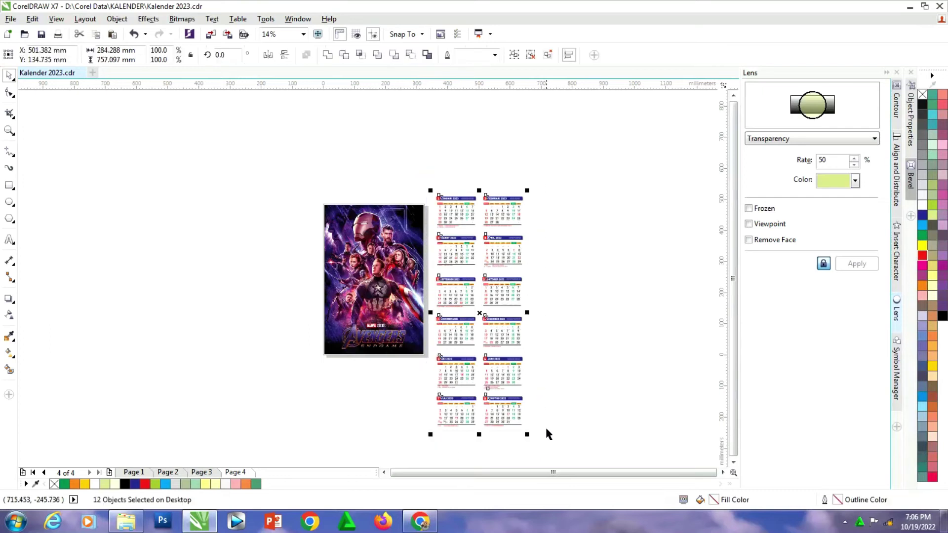
pyautogui.moveTo(528, 190); pyautogui.dragTo(481, 285)
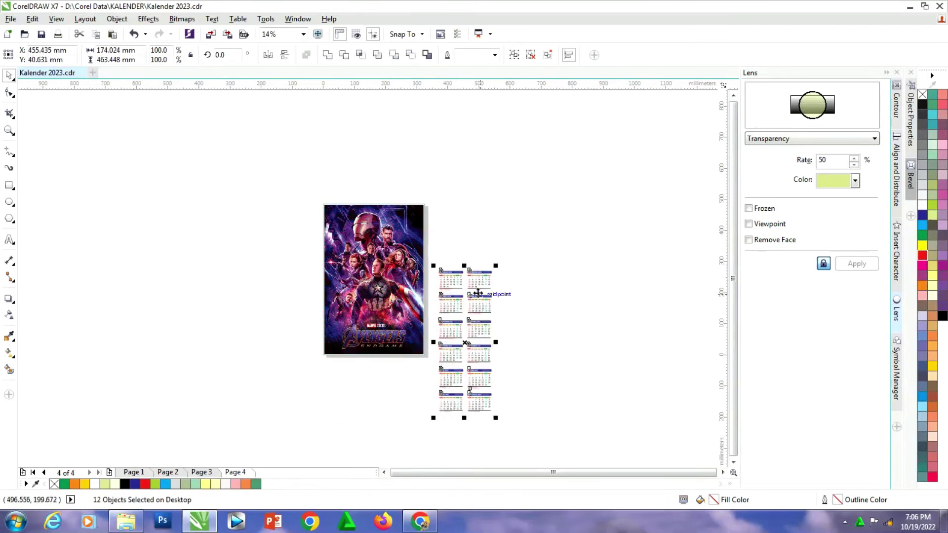
# Place the January to April calendars side by side in one row across the middle of the page 4 poster
pyautogui.click(9, 131)
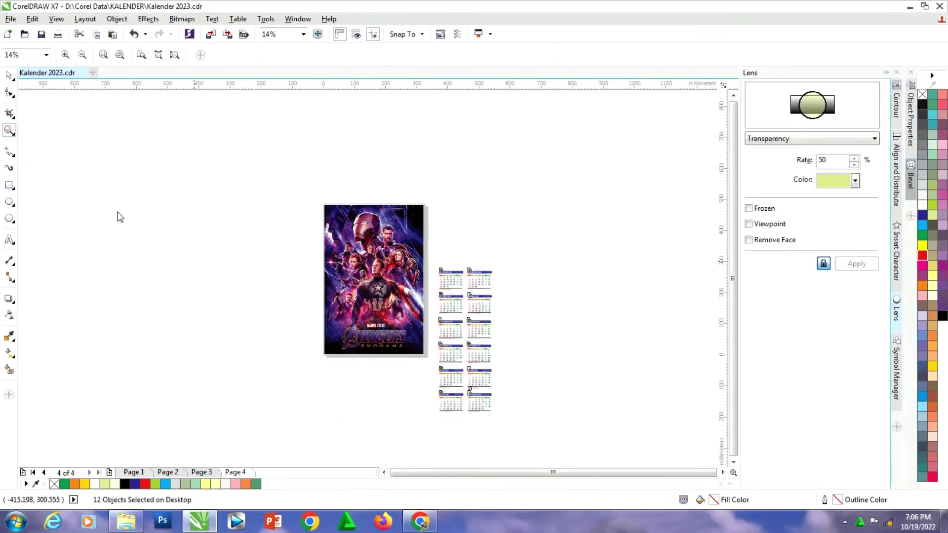
pyautogui.moveTo(437, 262); pyautogui.dragTo(506, 425)
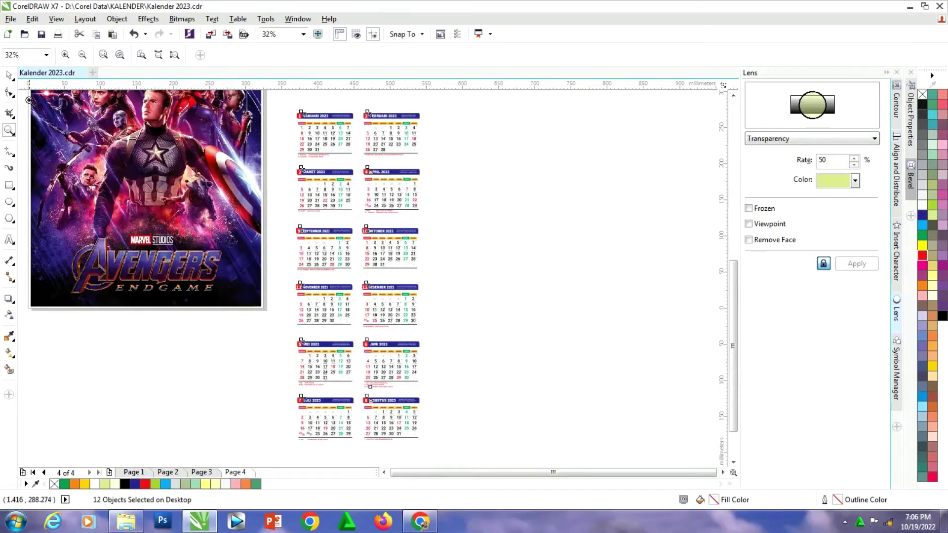
pyautogui.click(9, 75)
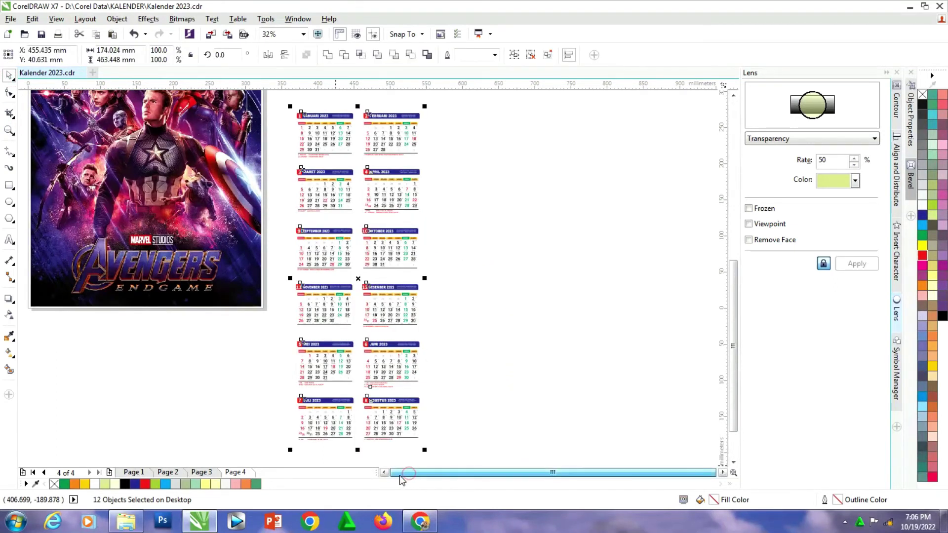
pyautogui.click(383, 473)
pyautogui.click(384, 472)
pyautogui.click(587, 133)
pyautogui.moveTo(590, 94); pyautogui.dragTo(438, 159)
pyautogui.moveTo(476, 134); pyautogui.dragTo(223, 161)
pyautogui.moveTo(432, 164)
pyautogui.mouseDown()
pyautogui.moveTo(554, 222)
pyautogui.moveTo(565, 217)
pyautogui.moveTo(428, 164)
pyautogui.mouseUp()
pyautogui.click(589, 218)
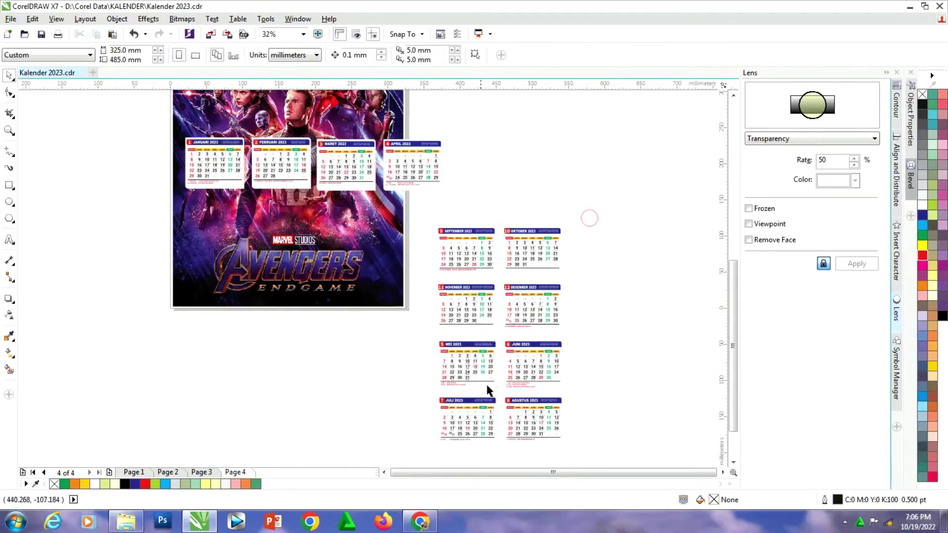
# Place the May to August calendars as a second row on the poster, shifting the September to December ones farther out on the pasteboard
pyautogui.moveTo(417, 341); pyautogui.dragTo(590, 398)
pyautogui.moveTo(531, 367); pyautogui.dragTo(276, 229)
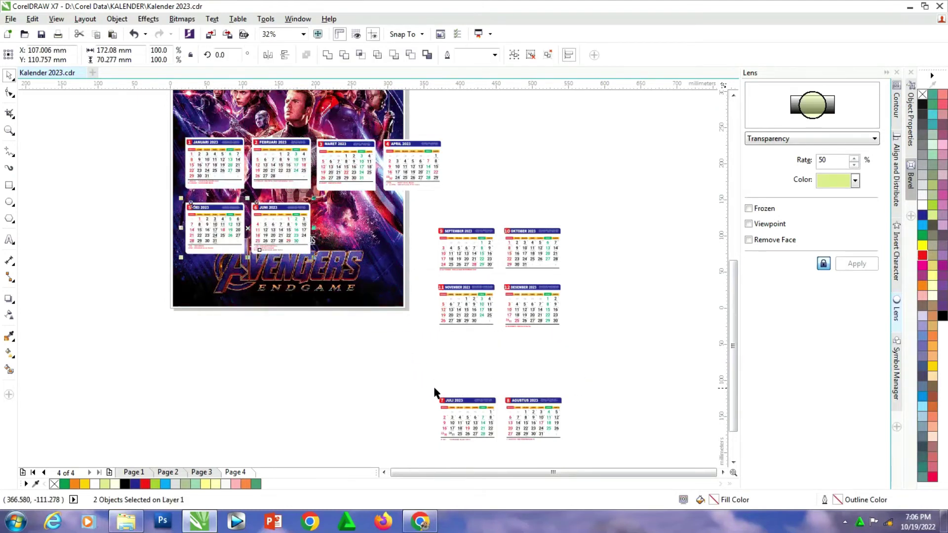
pyautogui.moveTo(425, 217); pyautogui.dragTo(583, 358)
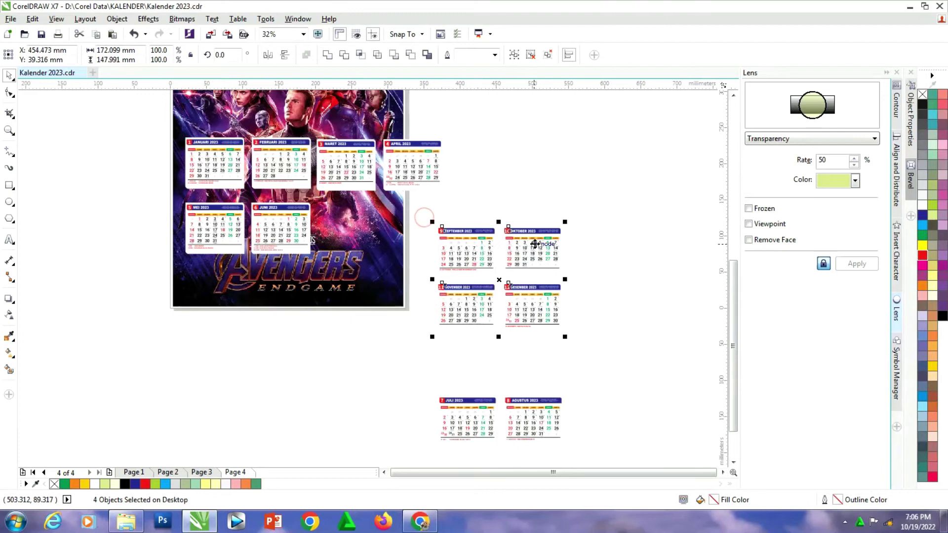
pyautogui.moveTo(539, 245); pyautogui.dragTo(605, 263)
pyautogui.scroll(-1, 567, 418)
pyautogui.moveTo(429, 389); pyautogui.dragTo(440, 220)
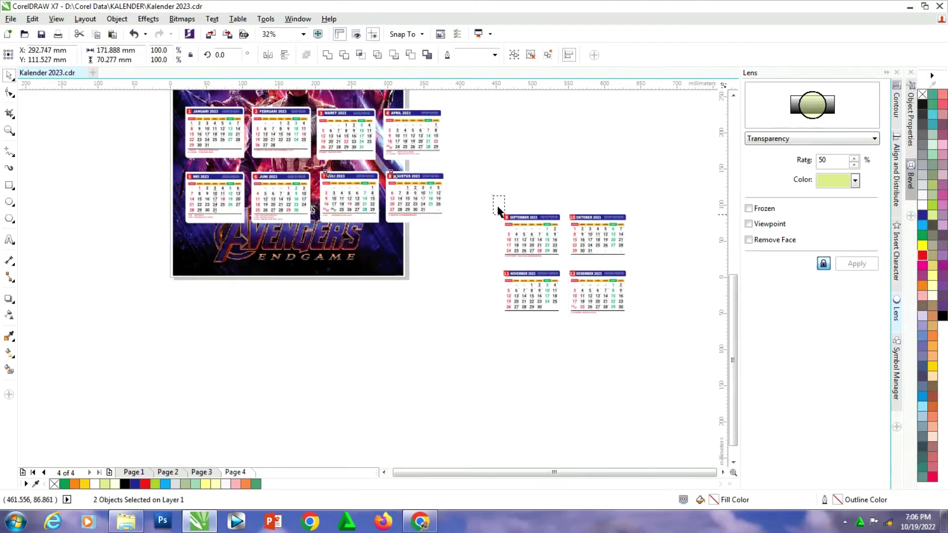
# Place the September to December calendars as a third row, and scale all twelve down together to about 287 by 197 mm
pyautogui.moveTo(647, 267); pyautogui.dragTo(647, 267)
pyautogui.moveTo(528, 247); pyautogui.dragTo(212, 268)
pyautogui.moveTo(671, 338); pyautogui.dragTo(671, 338)
pyautogui.moveTo(615, 275); pyautogui.dragTo(433, 269)
pyautogui.moveTo(486, 101); pyautogui.dragTo(160, 321)
pyautogui.moveTo(450, 291); pyautogui.dragTo(395, 288)
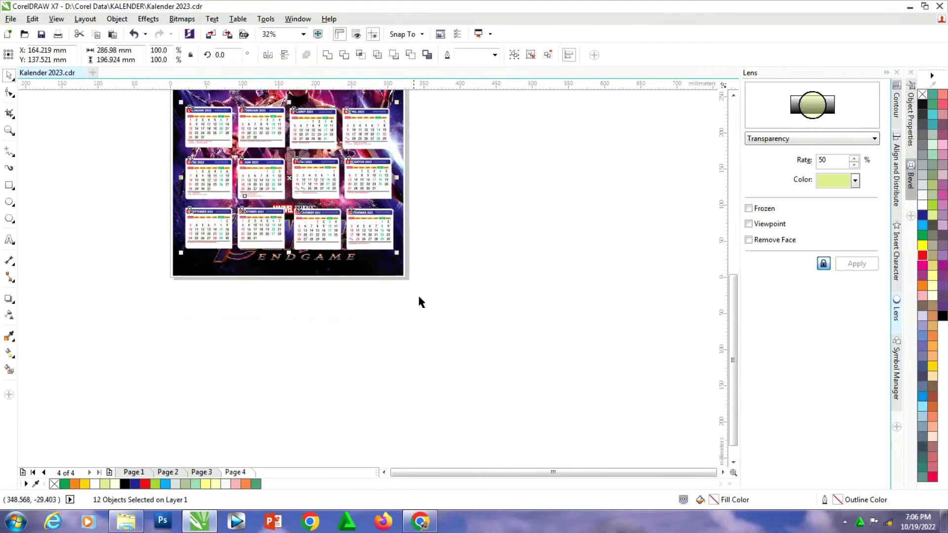
# Align the four calendars of the January to April row on their vertical centers
pyautogui.click(8, 131)
pyautogui.moveTo(159, 106); pyautogui.dragTo(463, 309)
pyautogui.click(9, 77)
pyautogui.moveTo(104, 101); pyautogui.dragTo(535, 371)
pyautogui.click(607, 261)
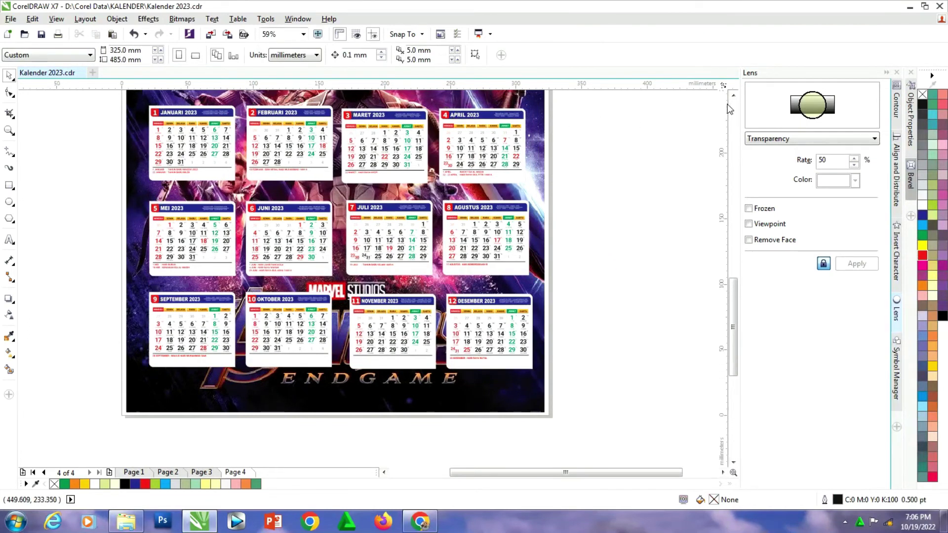
pyautogui.scroll(2, 730, 101)
pyautogui.moveTo(593, 130); pyautogui.dragTo(108, 234)
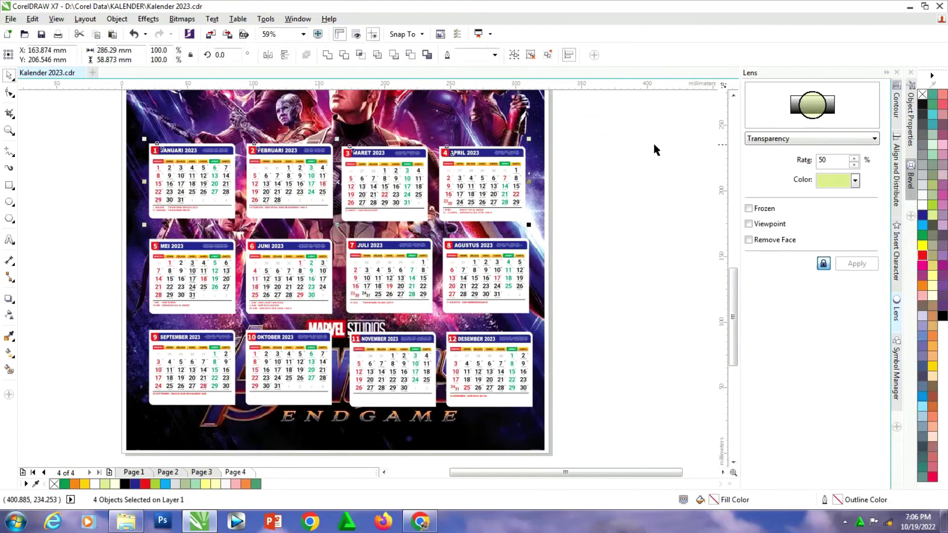
pyautogui.click(569, 55)
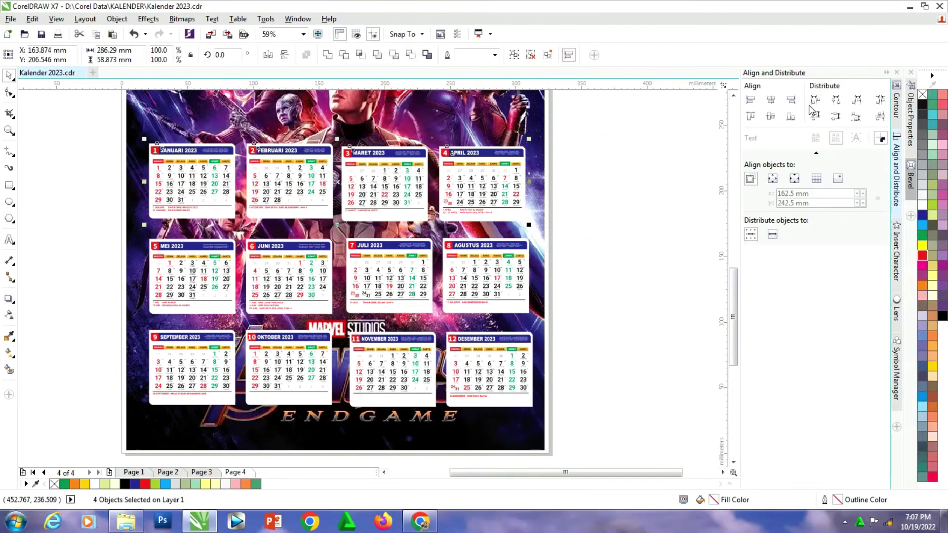
pyautogui.click(770, 116)
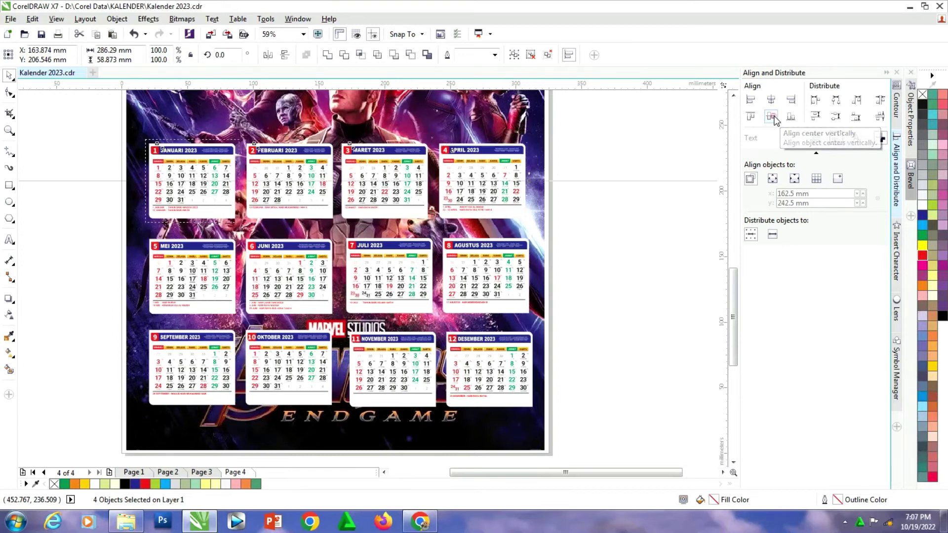
# Align the May to August row, and separately the September to December row, on their vertical centers
pyautogui.moveTo(582, 222); pyautogui.dragTo(137, 330)
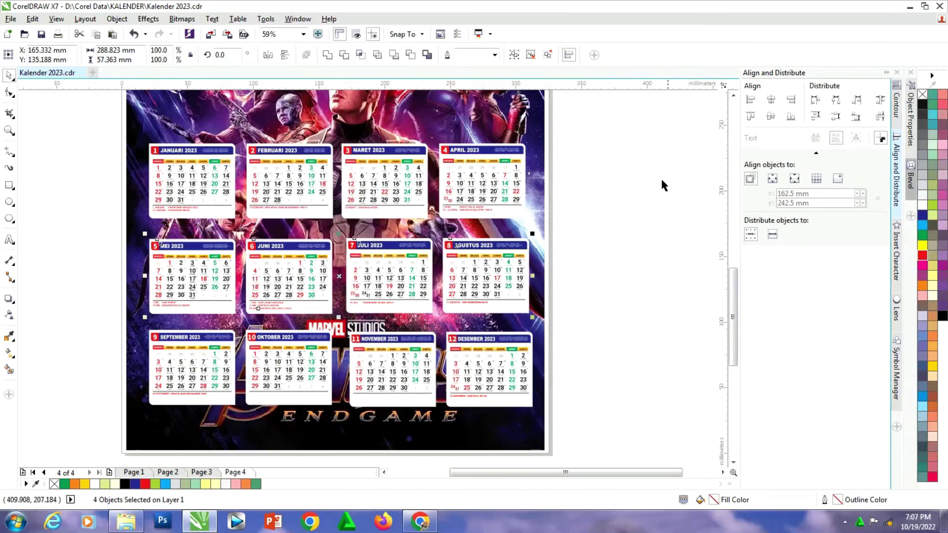
pyautogui.click(769, 117)
pyautogui.moveTo(582, 313); pyautogui.dragTo(123, 431)
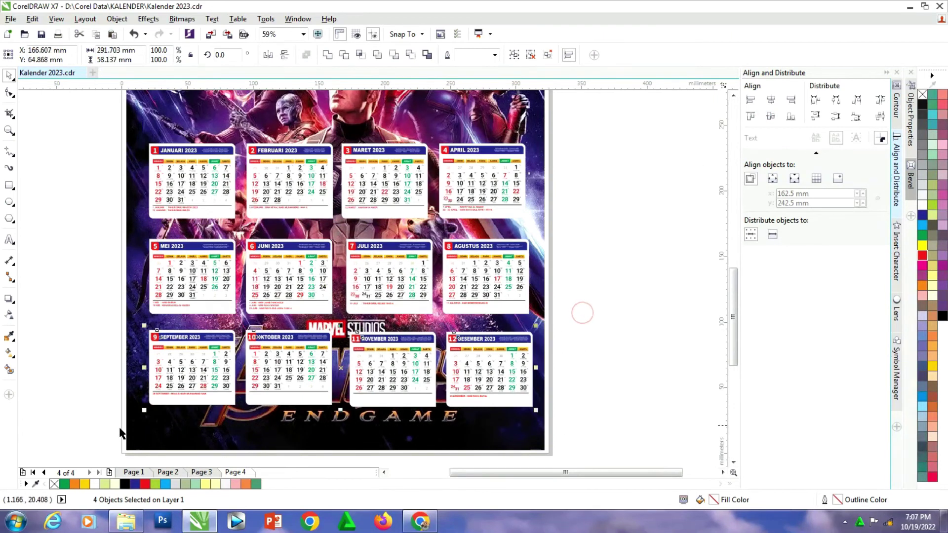
pyautogui.click(770, 117)
pyautogui.click(624, 269)
# Align the three calendars in each of the four columns on their horizontal centers
pyautogui.moveTo(580, 129); pyautogui.dragTo(441, 434)
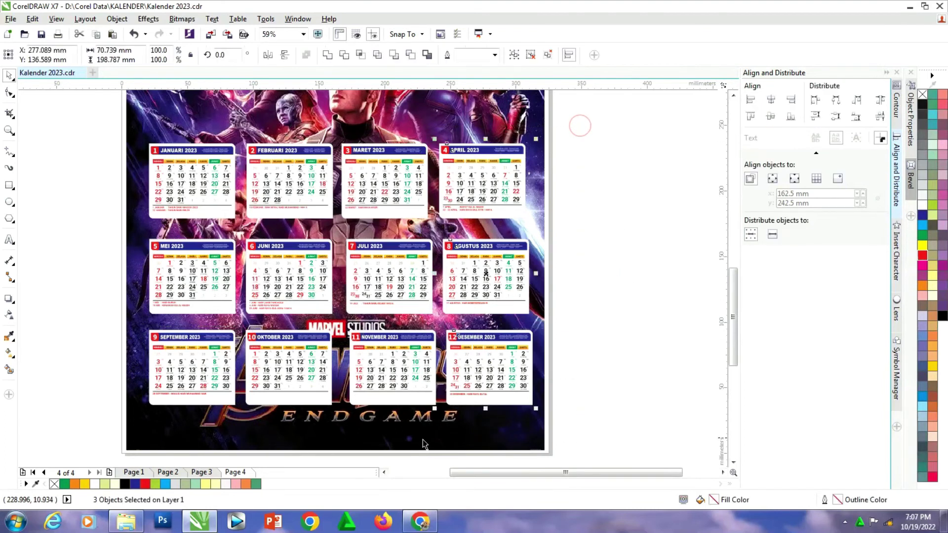
pyautogui.click(771, 100)
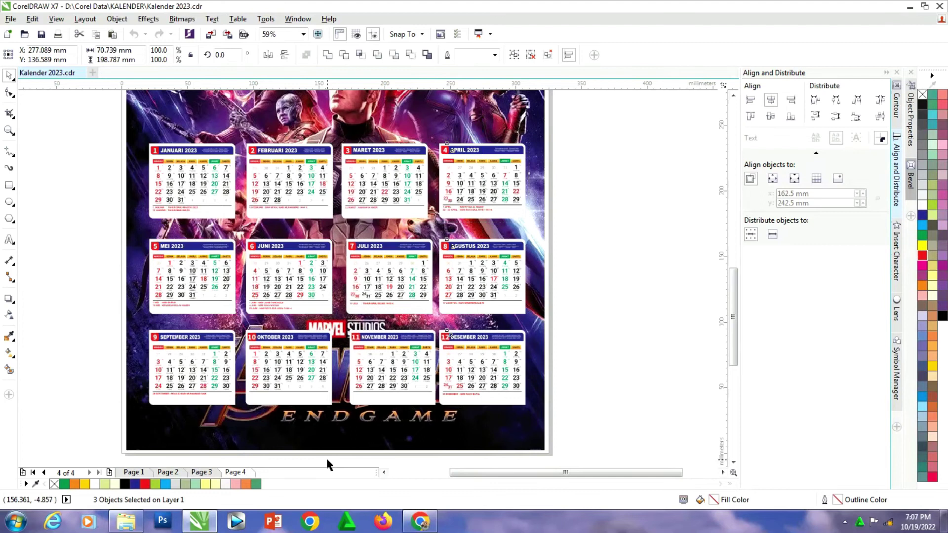
pyautogui.moveTo(326, 457); pyautogui.dragTo(445, 143)
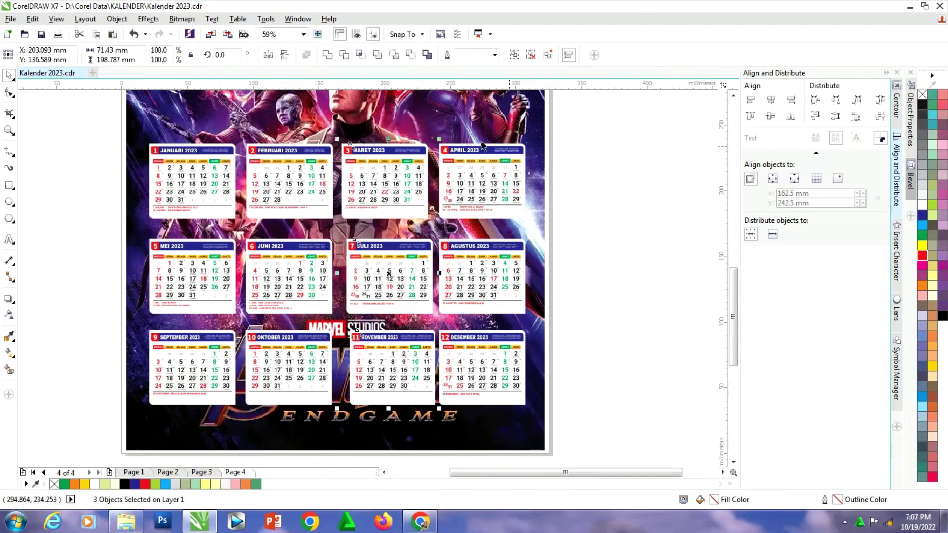
pyautogui.click(771, 100)
pyautogui.moveTo(223, 460); pyautogui.dragTo(352, 141)
pyautogui.click(769, 103)
pyautogui.moveTo(90, 436)
pyautogui.mouseDown()
pyautogui.moveTo(91, 353)
pyautogui.moveTo(265, 143)
pyautogui.mouseUp()
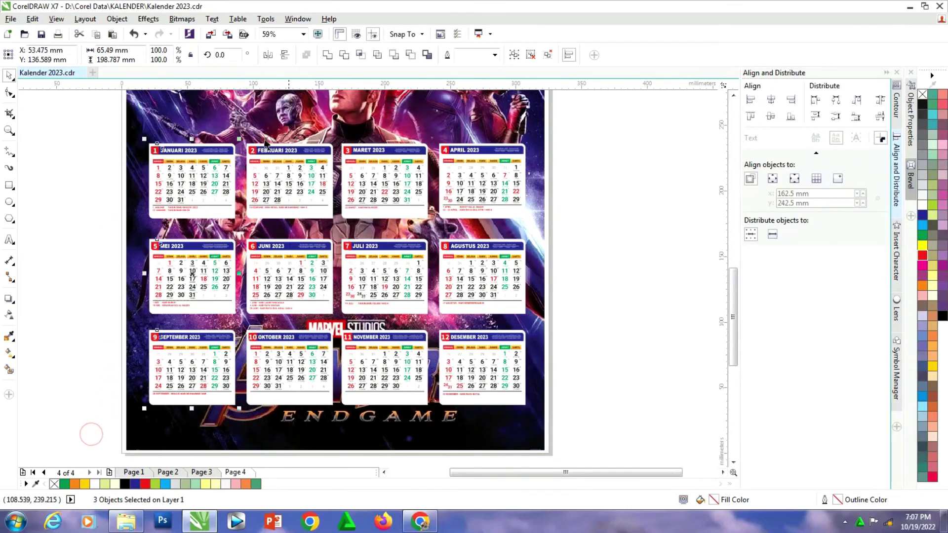
pyautogui.click(770, 101)
pyautogui.click(627, 217)
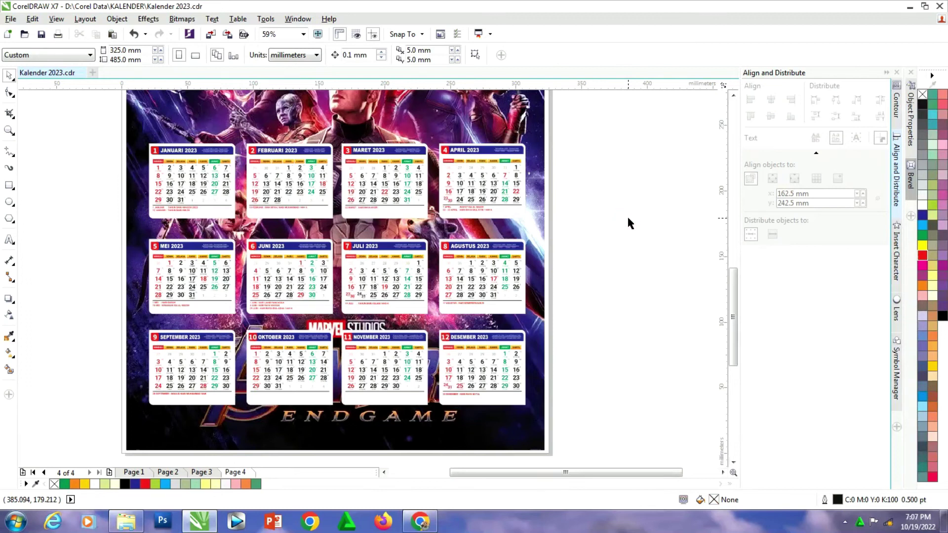
# Distribute the four calendars in each of the three rows with equal horizontal spacing
pyautogui.moveTo(273, 236); pyautogui.dragTo(75, 246)
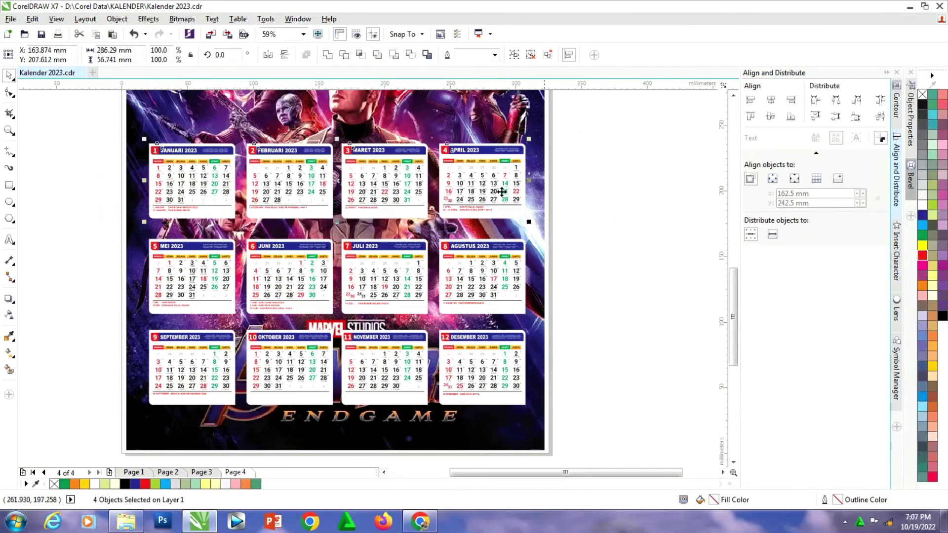
pyautogui.click(879, 106)
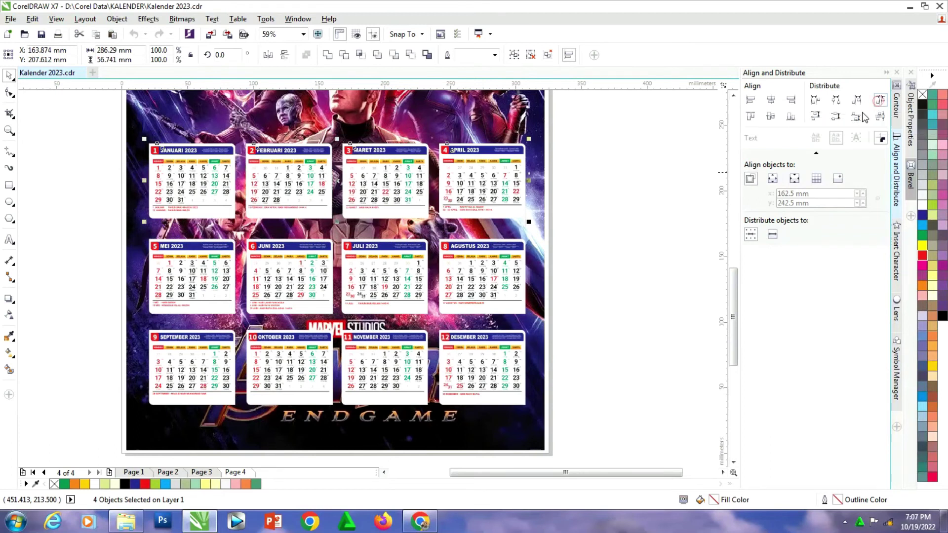
pyautogui.moveTo(585, 228); pyautogui.dragTo(103, 329)
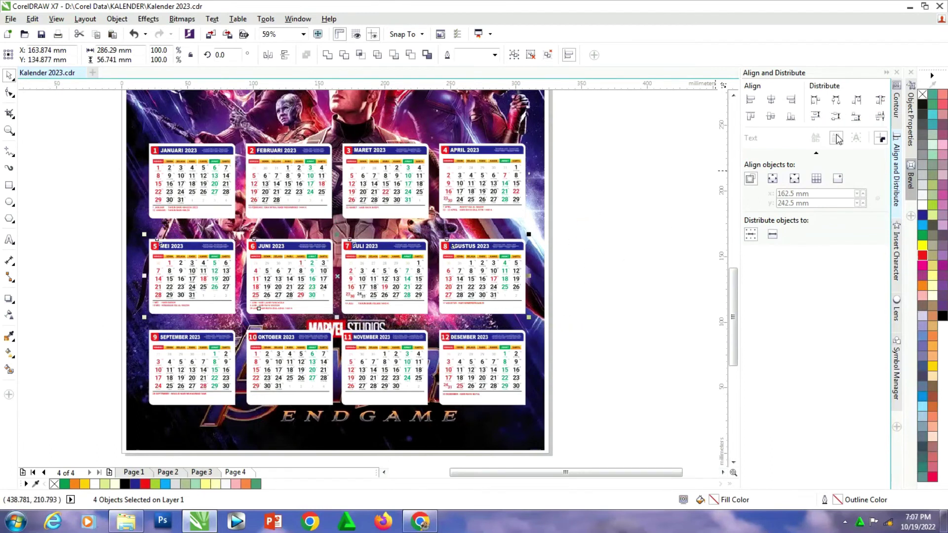
pyautogui.click(880, 100)
pyautogui.moveTo(578, 322); pyautogui.dragTo(124, 437)
pyautogui.click(879, 100)
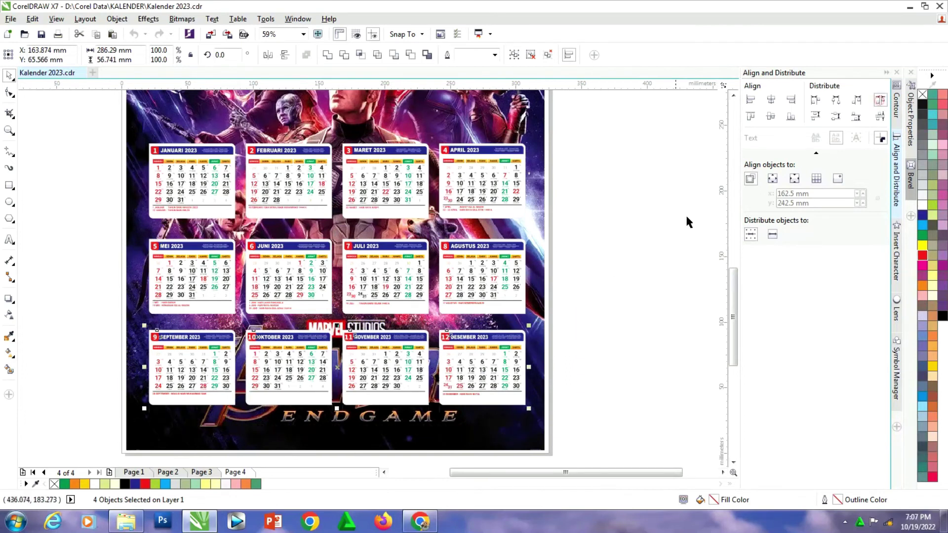
pyautogui.click(630, 238)
# Group all twelve calendars and move the group slightly lower on the poster, centered at about X 162.6 mm, Y 123.6 mm
pyautogui.moveTo(541, 207); pyautogui.dragTo(110, 434)
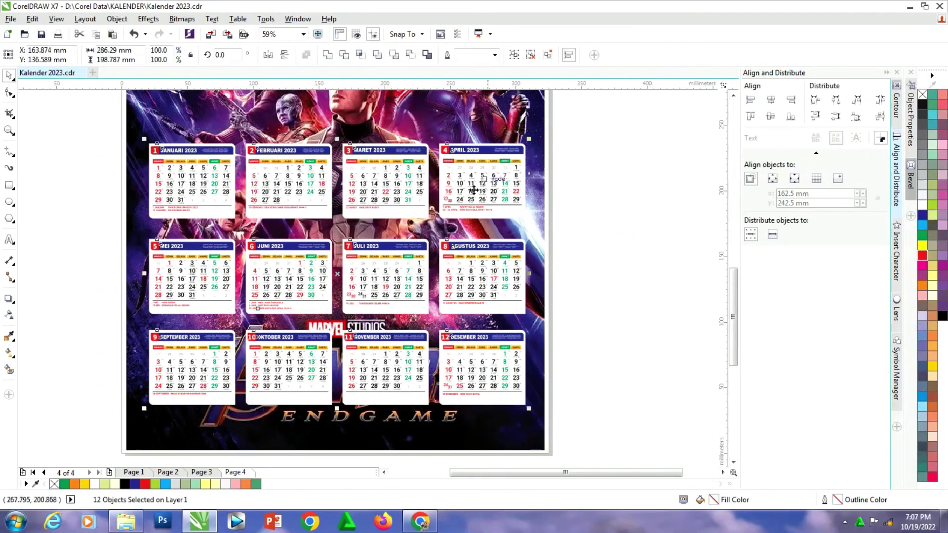
pyautogui.click(513, 55)
pyautogui.moveTo(419, 168); pyautogui.dragTo(397, 196)
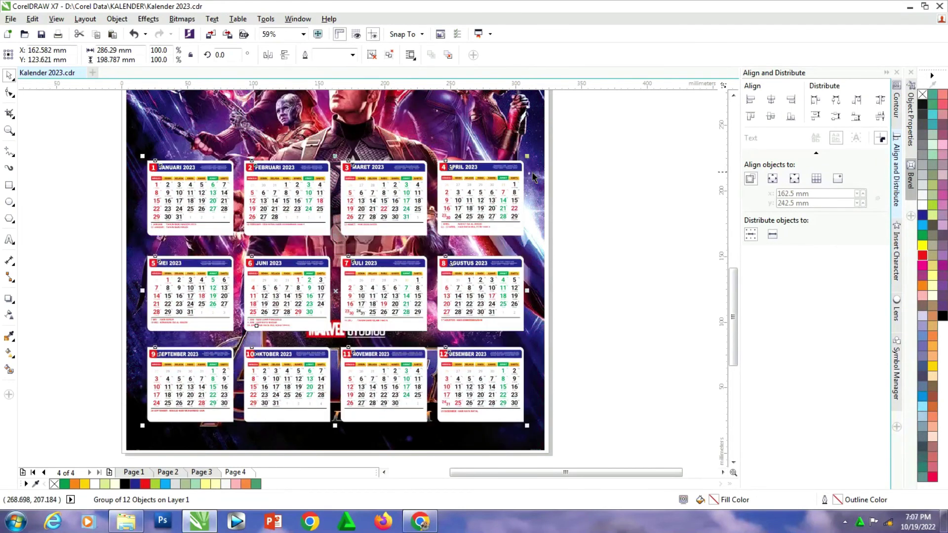
pyautogui.click(613, 185)
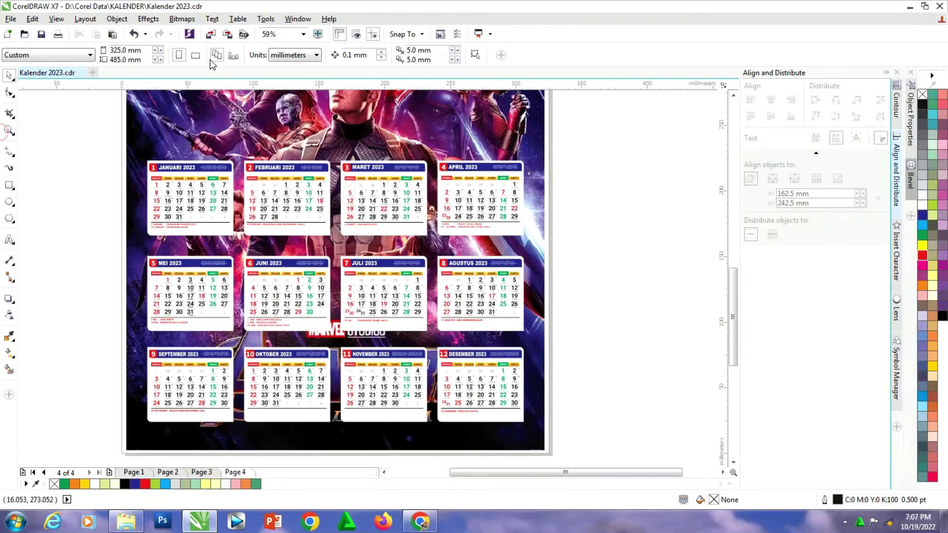
# Inspect the whole page 4 poster and the January to March calendars up close
pyautogui.click(9, 130)
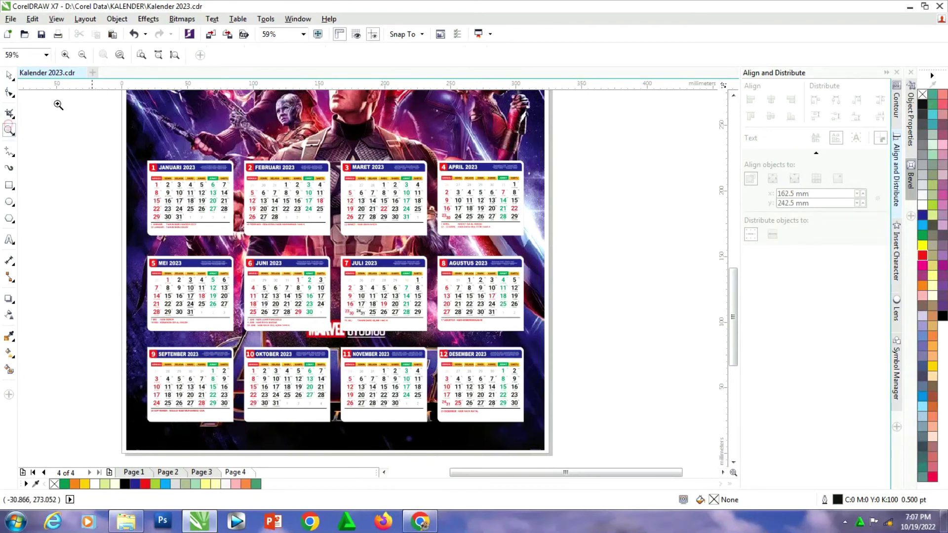
pyautogui.click(142, 55)
pyautogui.moveTo(265, 106); pyautogui.dragTo(488, 432)
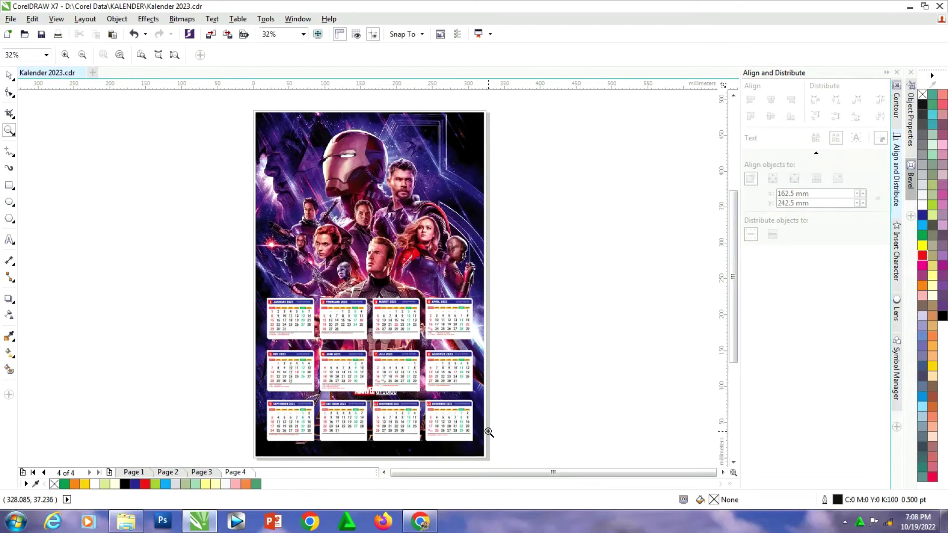
pyautogui.moveTo(257, 292); pyautogui.dragTo(422, 351)
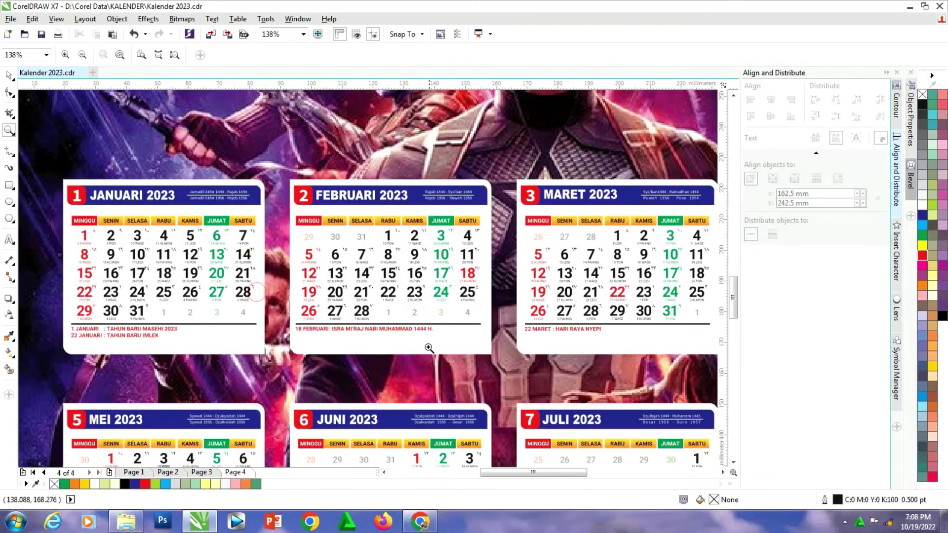
pyautogui.click(8, 75)
pyautogui.click(166, 185)
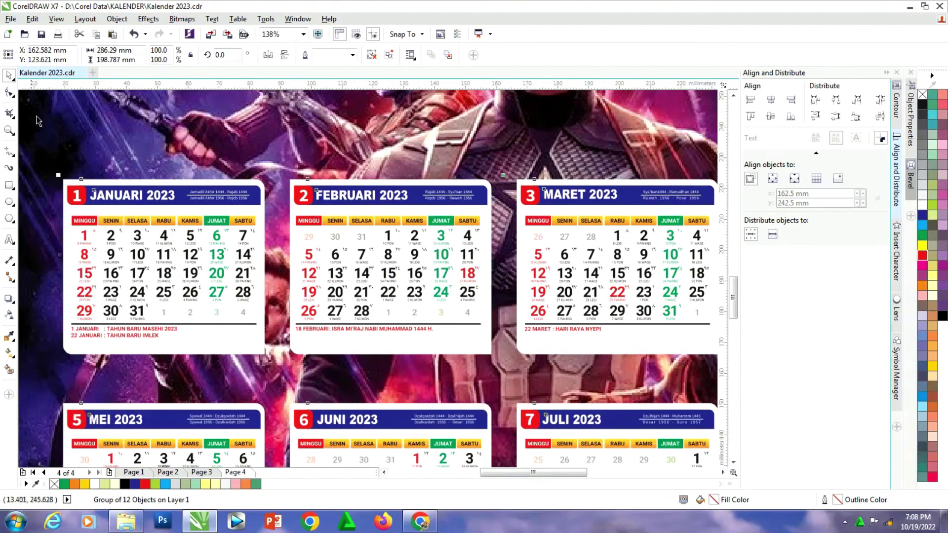
pyautogui.click(9, 130)
pyautogui.click(141, 54)
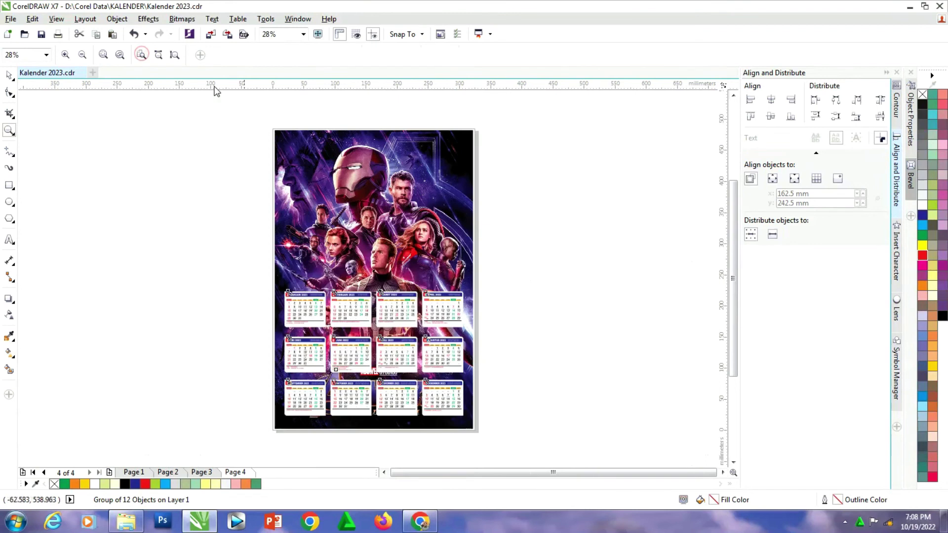
pyautogui.moveTo(433, 405); pyautogui.dragTo(504, 443)
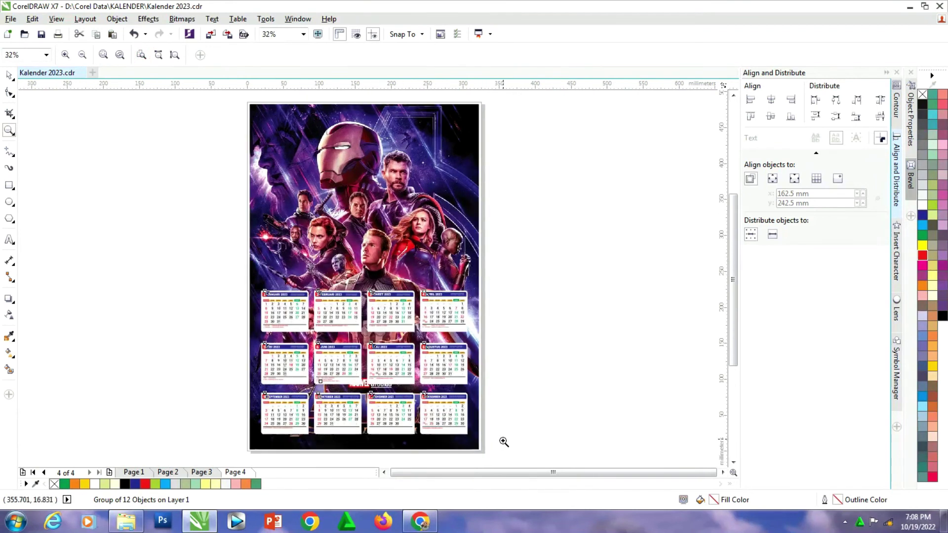
pyautogui.click(7, 75)
pyautogui.click(114, 153)
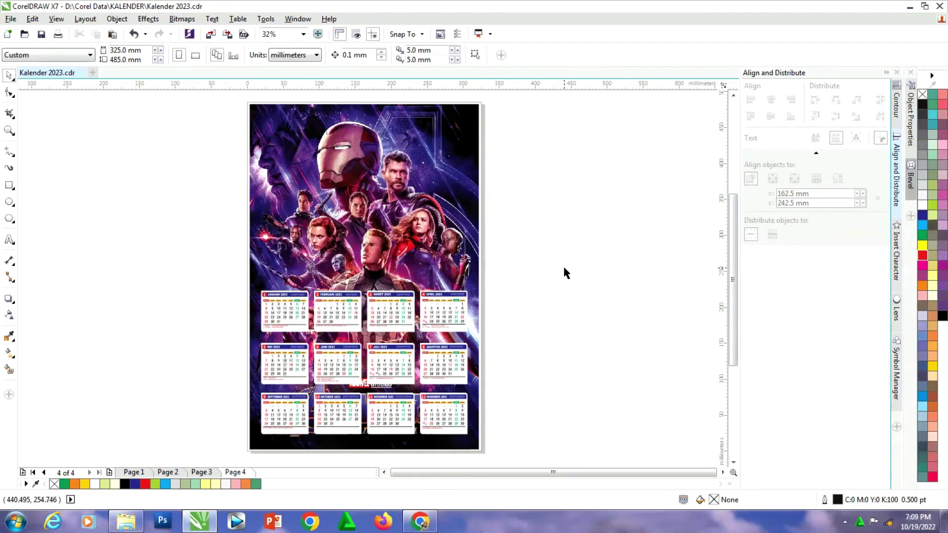
pyautogui.click(845, 522)
pyautogui.click(863, 460)
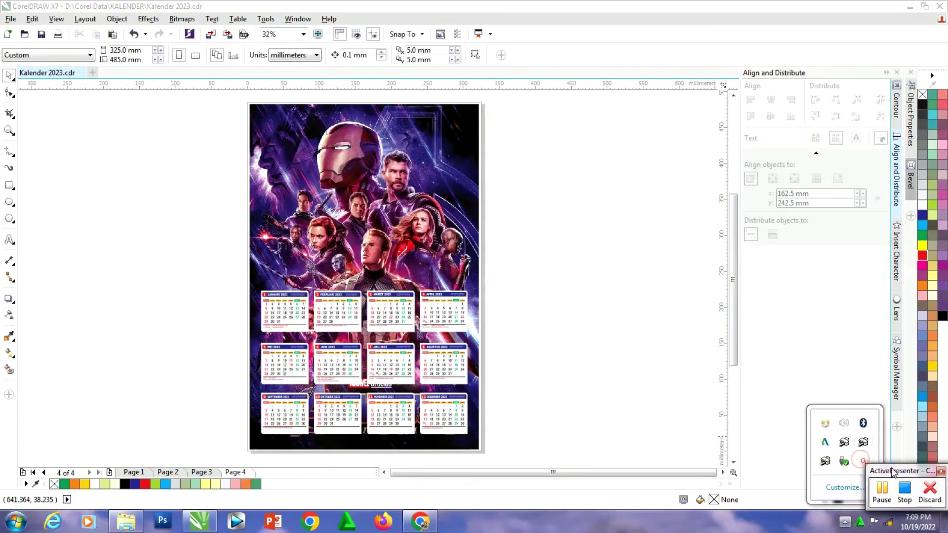